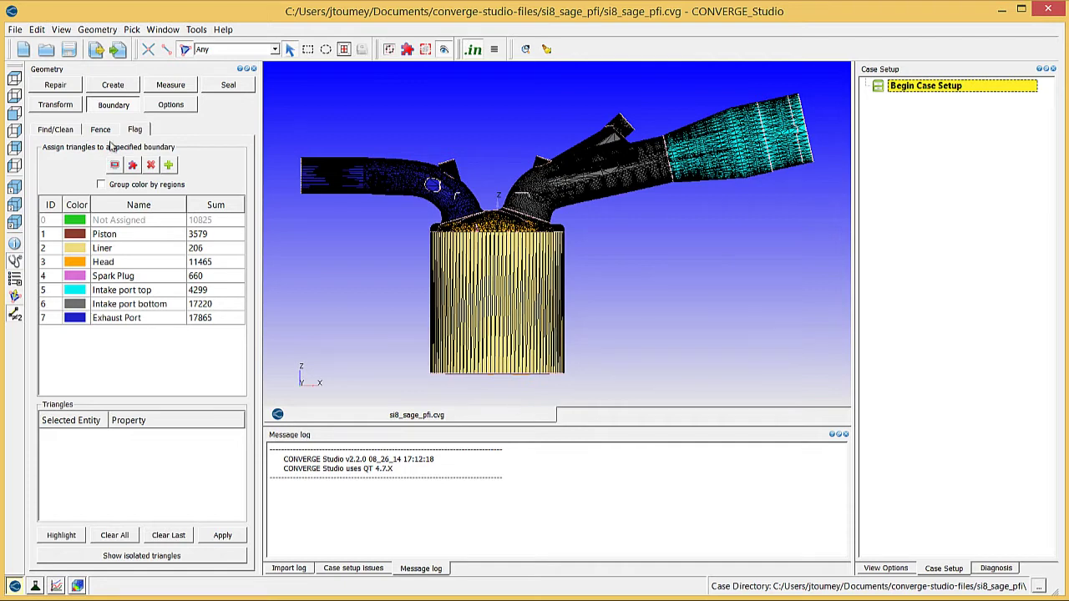
# Create two new boundaries named Inflow and Outflow
pyautogui.click(168, 165)
pyautogui.write('Inflow')
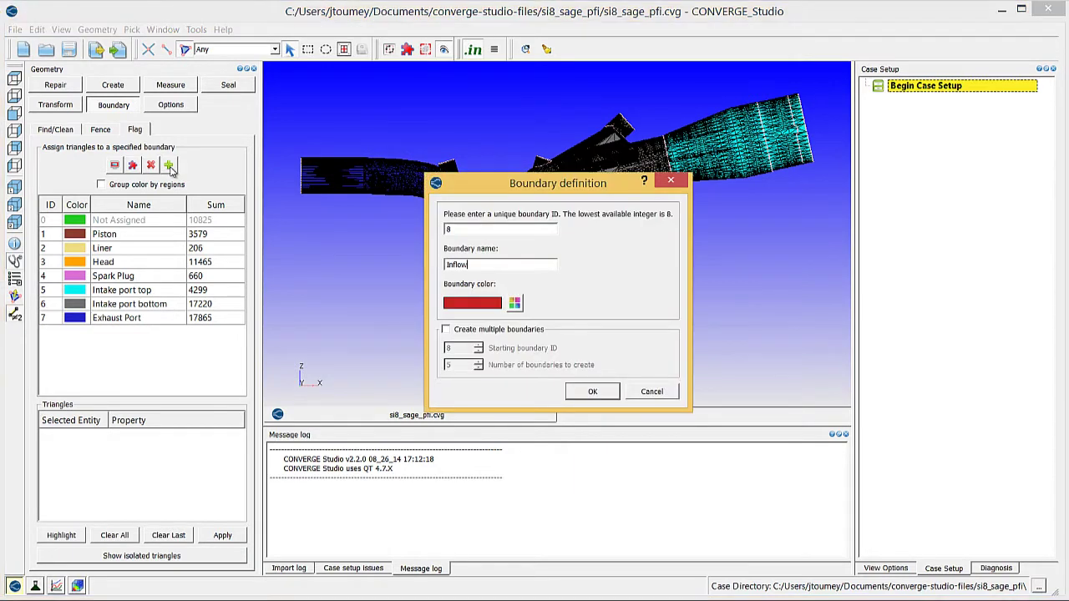
pyautogui.press('Return')
pyautogui.click(168, 165)
pyautogui.write('Outflow')
pyautogui.press('Return')
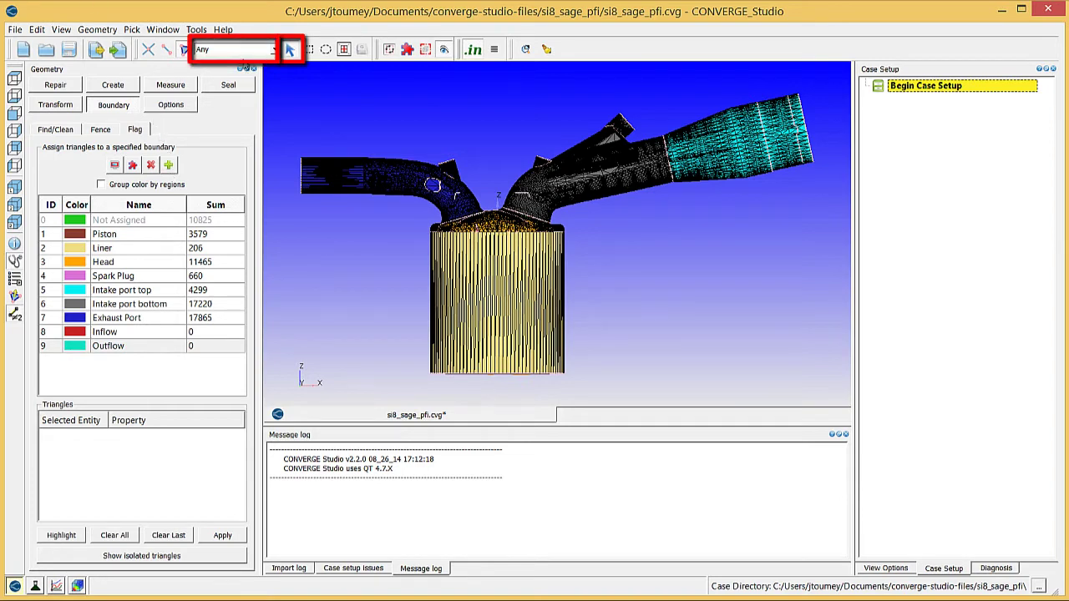
# Using By Boundary Fence selection, assign the triangles of the intake port's open-end cap to the Inflow boundary
pyautogui.click(242, 53)
pyautogui.click(227, 98)
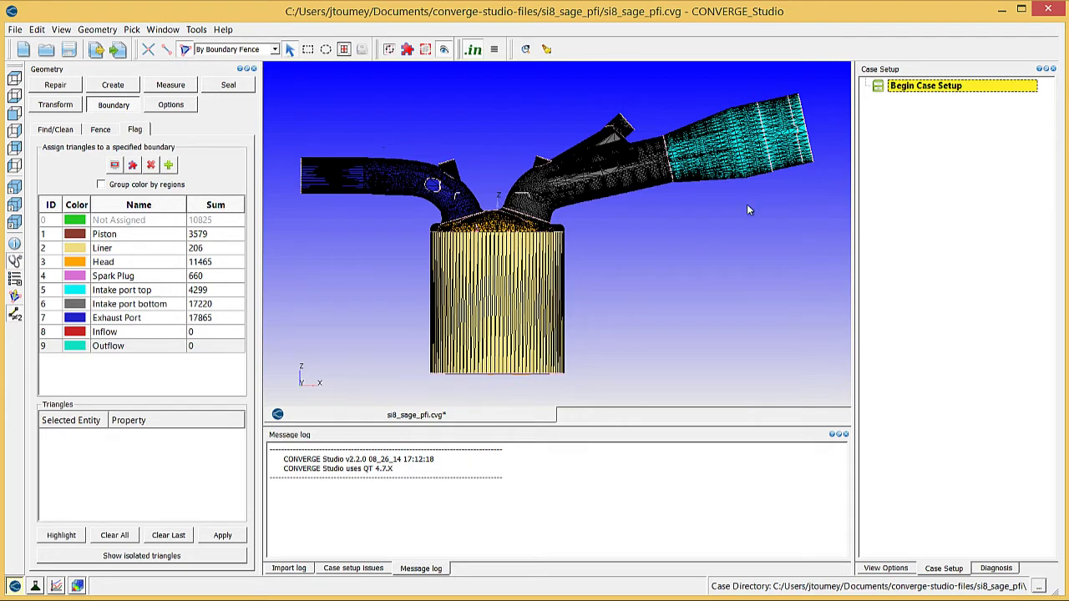
pyautogui.moveTo(729, 192); pyautogui.dragTo(639, 184)
pyautogui.click(639, 184)
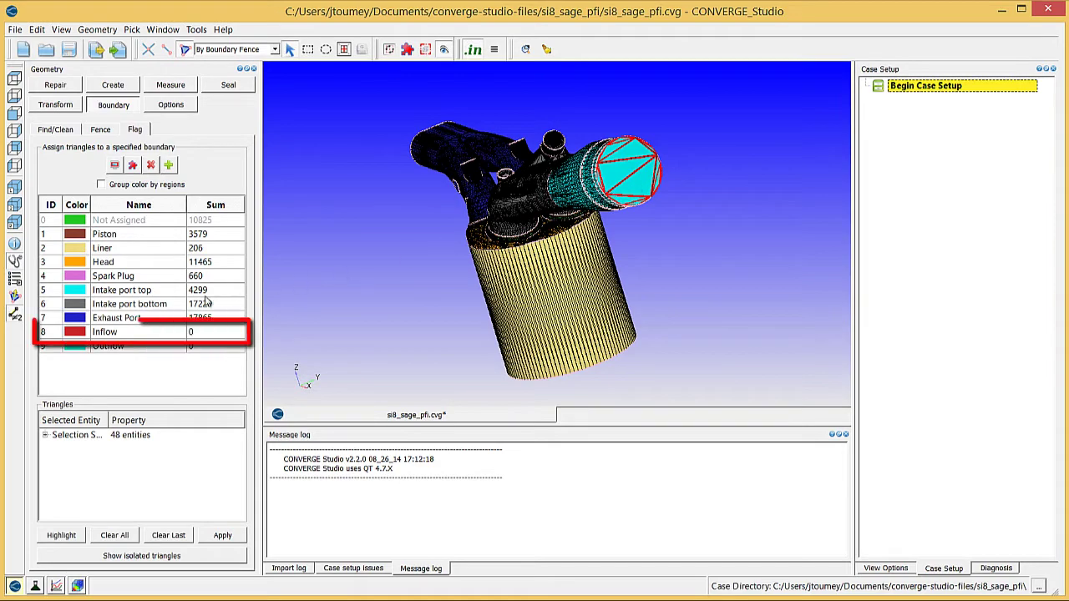
pyautogui.click(147, 332)
pyautogui.click(222, 537)
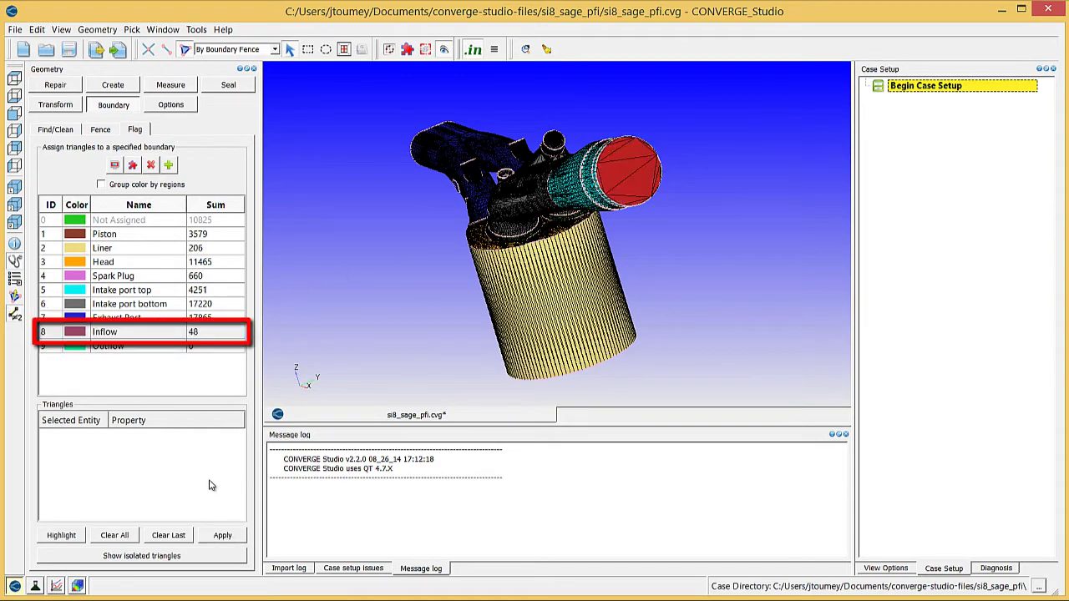
# Assign the end-cap triangles of the exhaust port to the Outflow boundary
pyautogui.moveTo(377, 259)
pyautogui.mouseDown()
pyautogui.moveTo(467, 297)
pyautogui.moveTo(368, 184)
pyautogui.mouseUp()
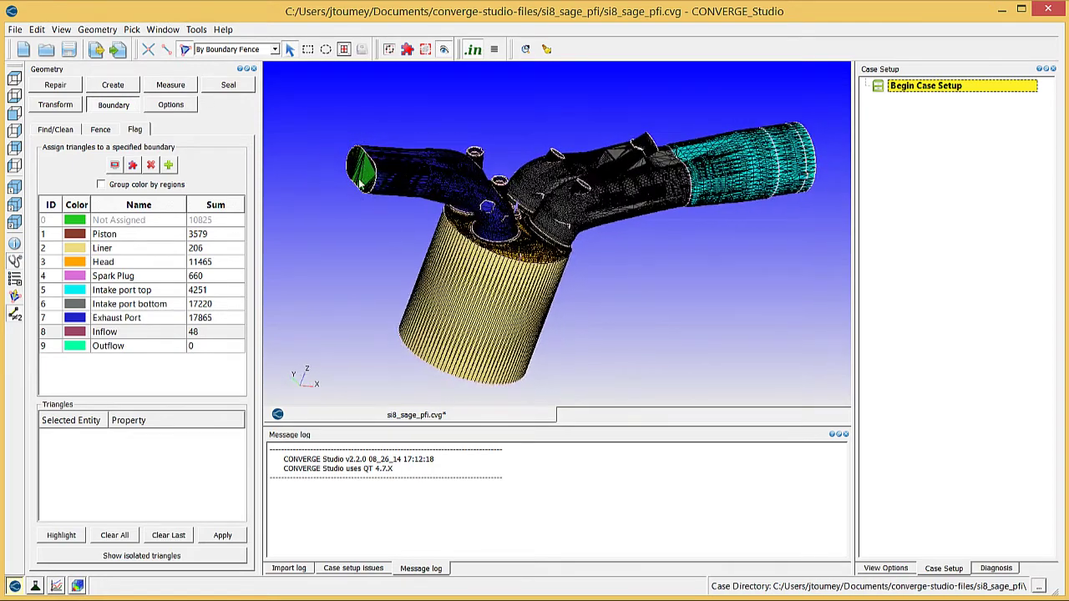
pyautogui.click(361, 175)
pyautogui.click(144, 347)
pyautogui.click(222, 535)
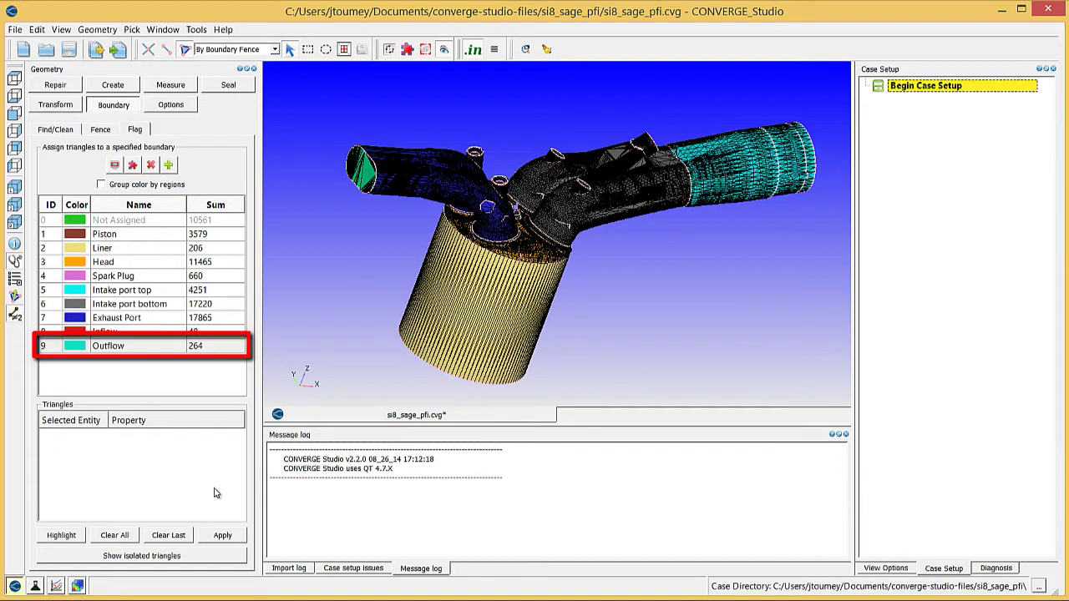
# Create a new boundary named Intake valve top
pyautogui.hotkey('ctrl', '1')
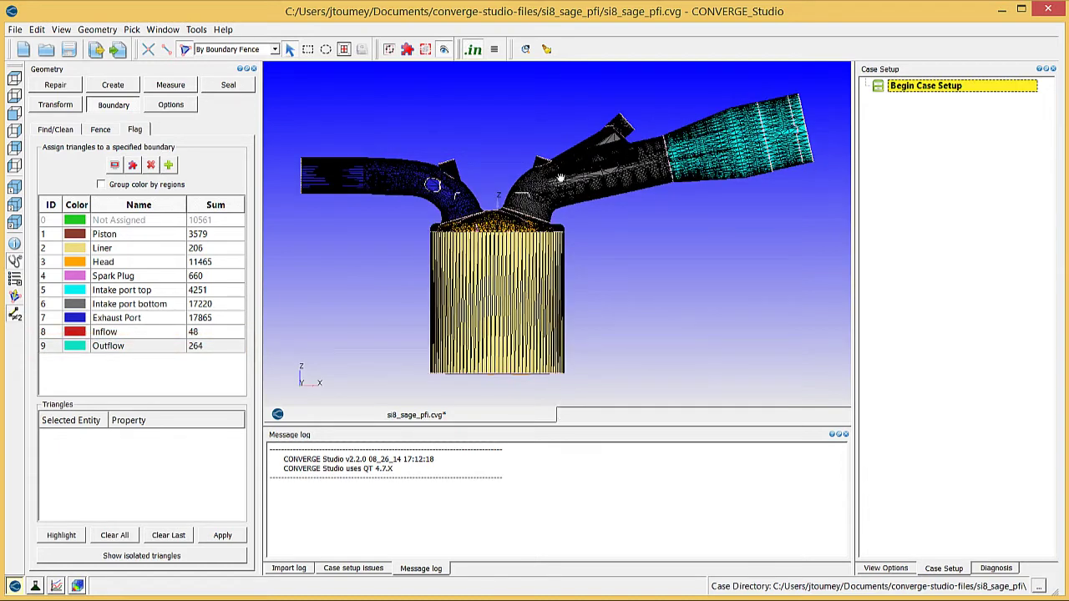
pyautogui.moveTo(540, 122); pyautogui.dragTo(534, 150)
pyautogui.hotkey('ctrl', '3')
pyautogui.scroll(8, 542, 165)
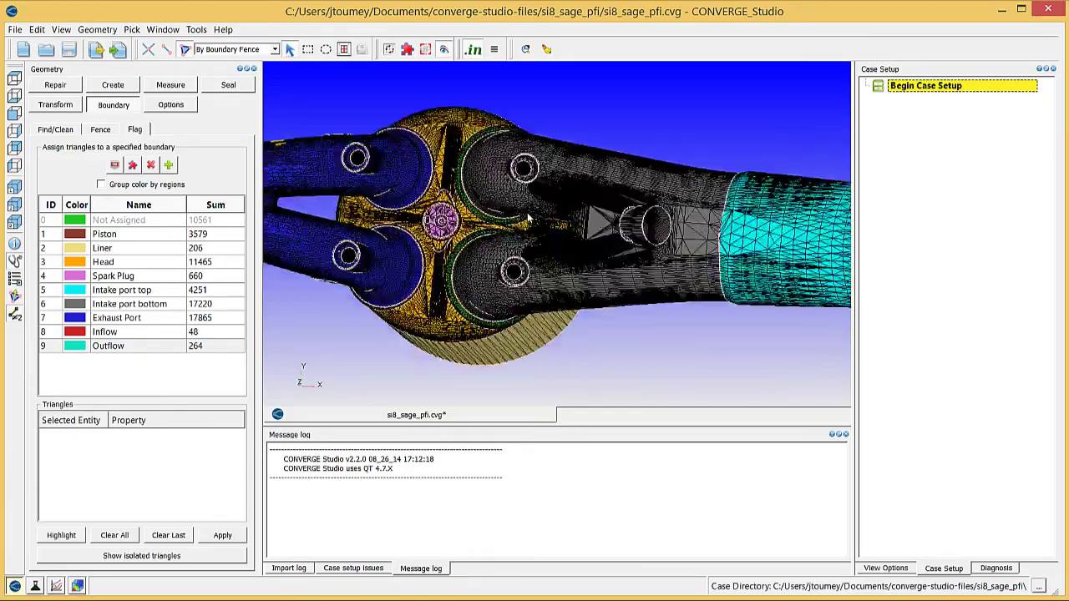
pyautogui.scroll(4, 542, 165)
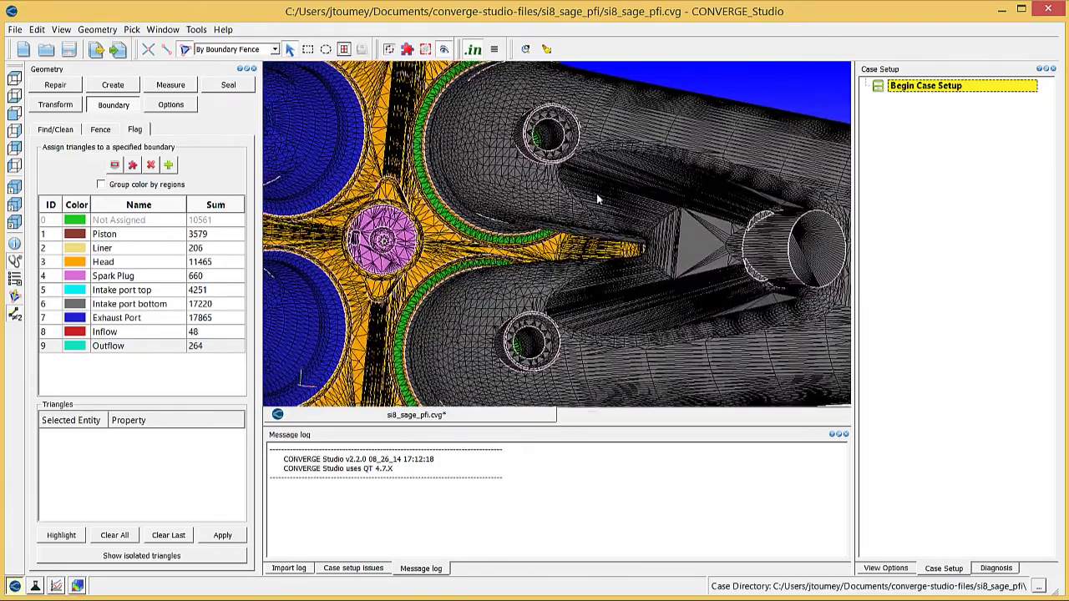
pyautogui.scroll(-1, 591, 195)
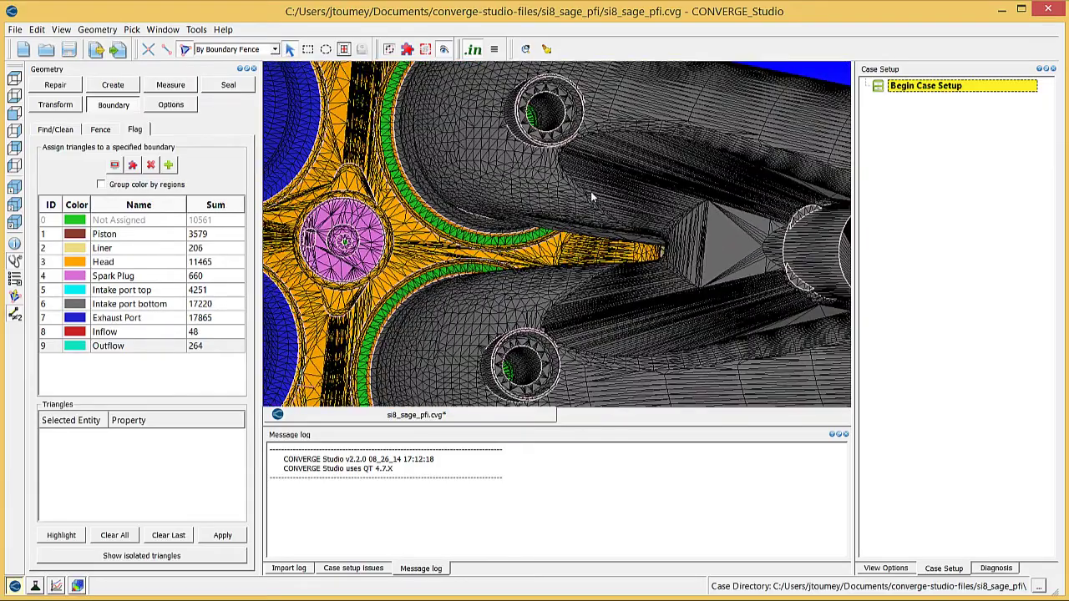
pyautogui.click(169, 166)
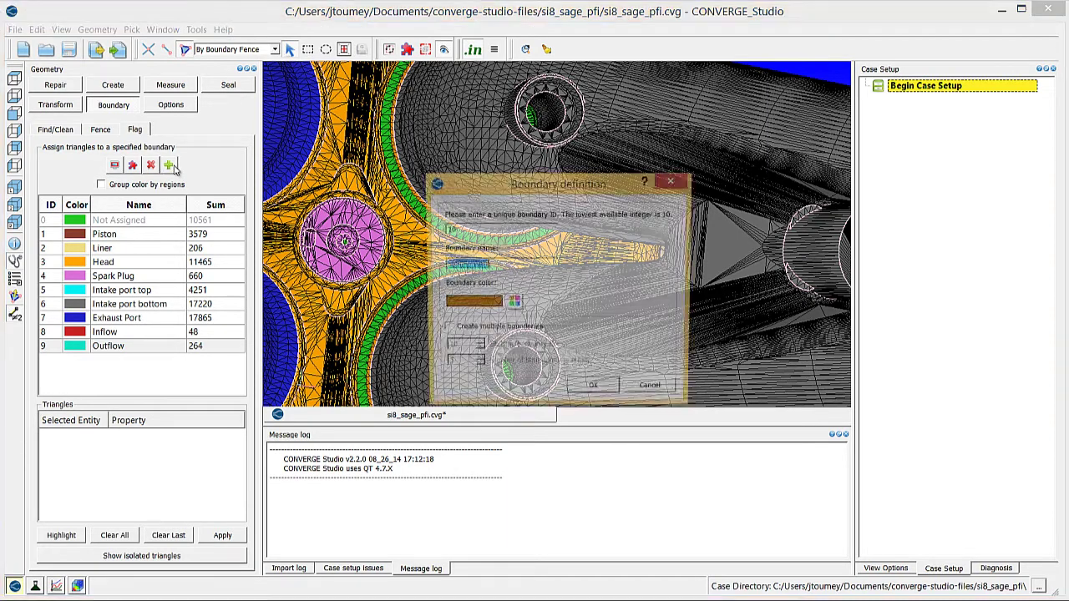
pyautogui.write('Intake va')
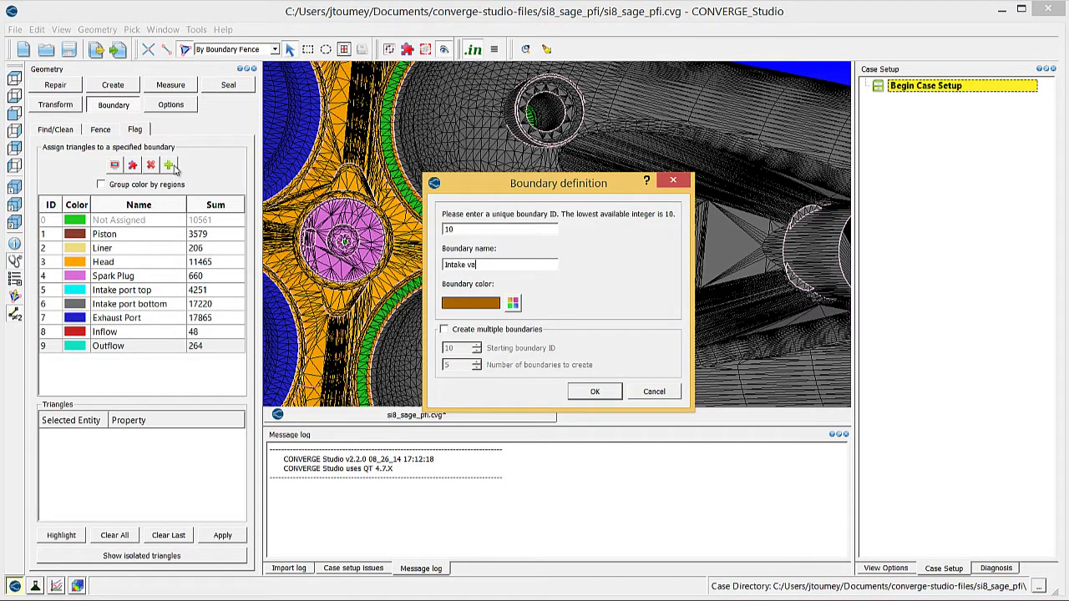
pyautogui.write('lve top')
pyautogui.press('Return')
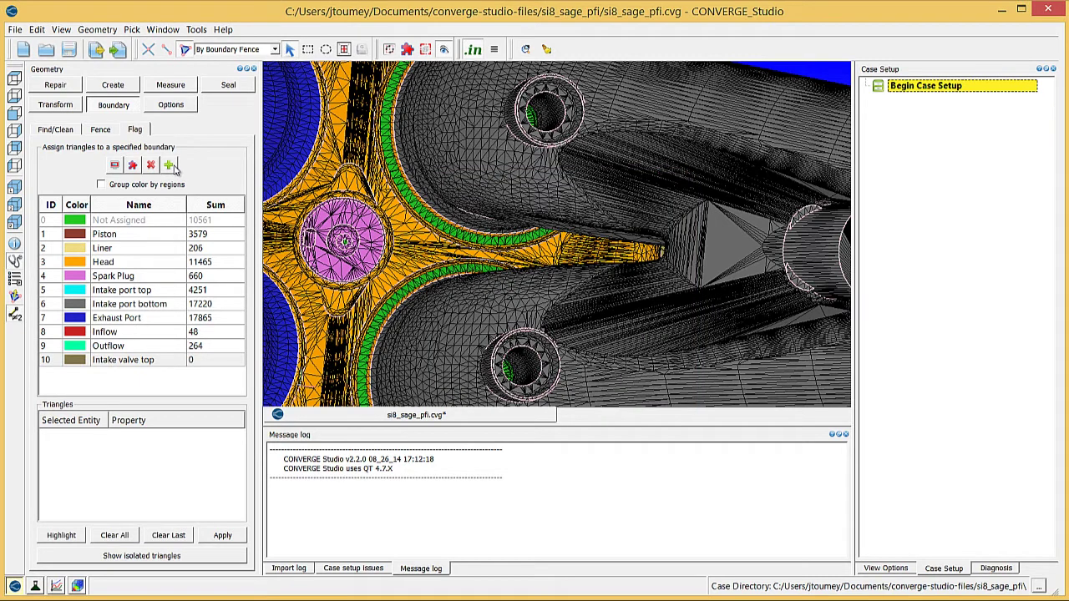
# Assign the fenced triangles of both intake valves to the Intake valve top boundary
pyautogui.click(547, 119)
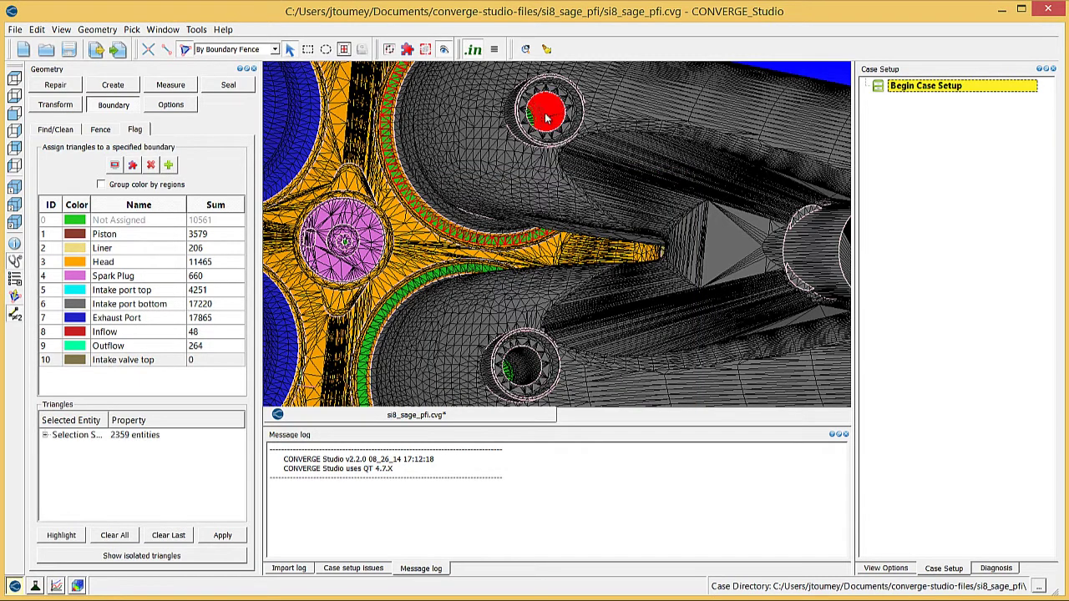
pyautogui.click(526, 369)
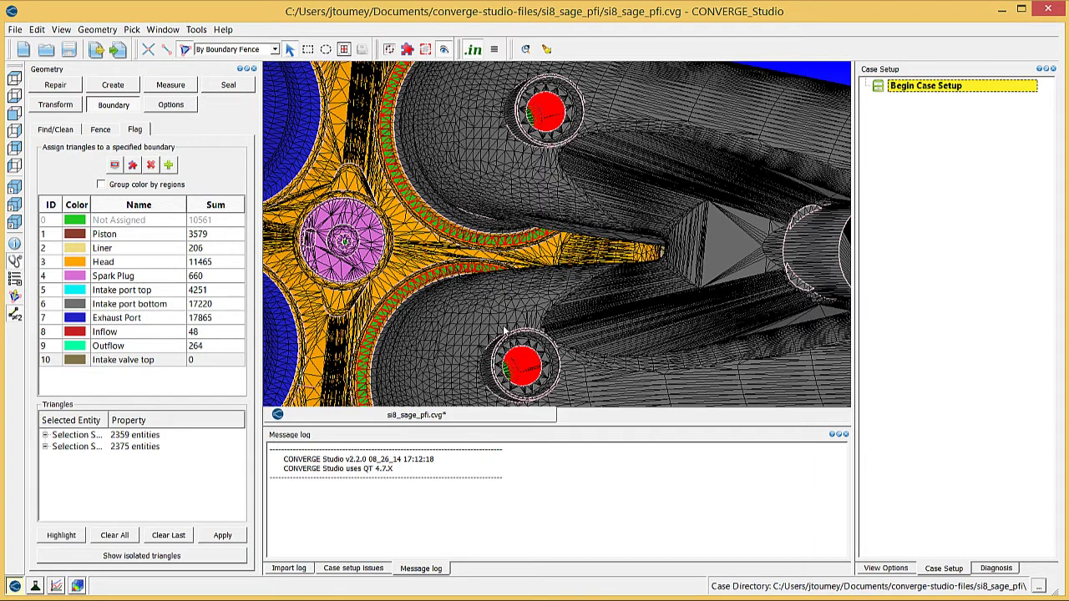
pyautogui.click(125, 364)
pyautogui.click(222, 535)
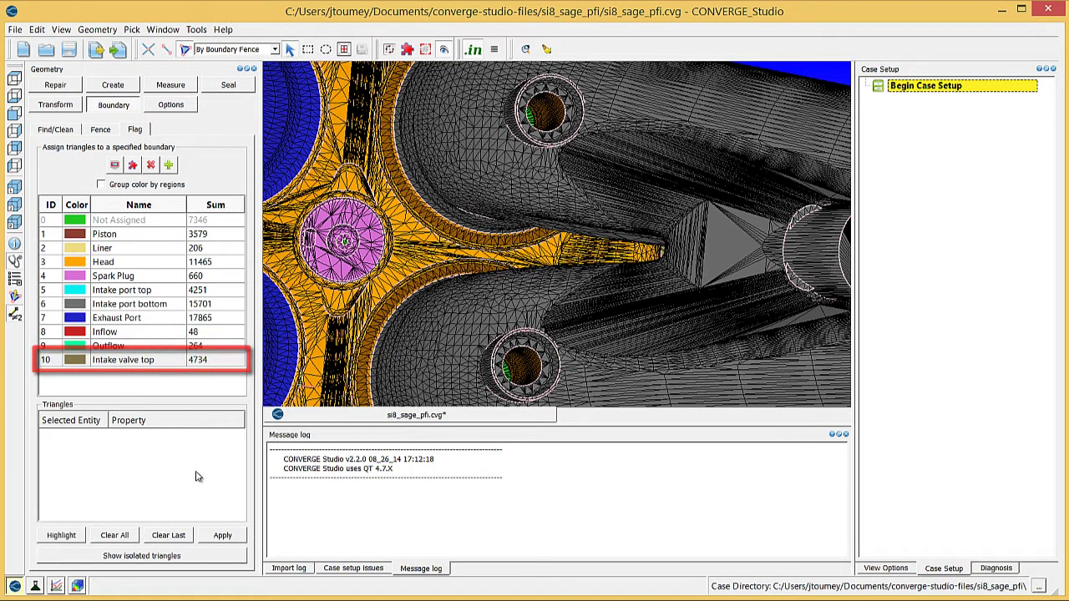
# Create a new boundary named Exhaust valve top
pyautogui.click(170, 165)
pyautogui.write('Exhaust valve top')
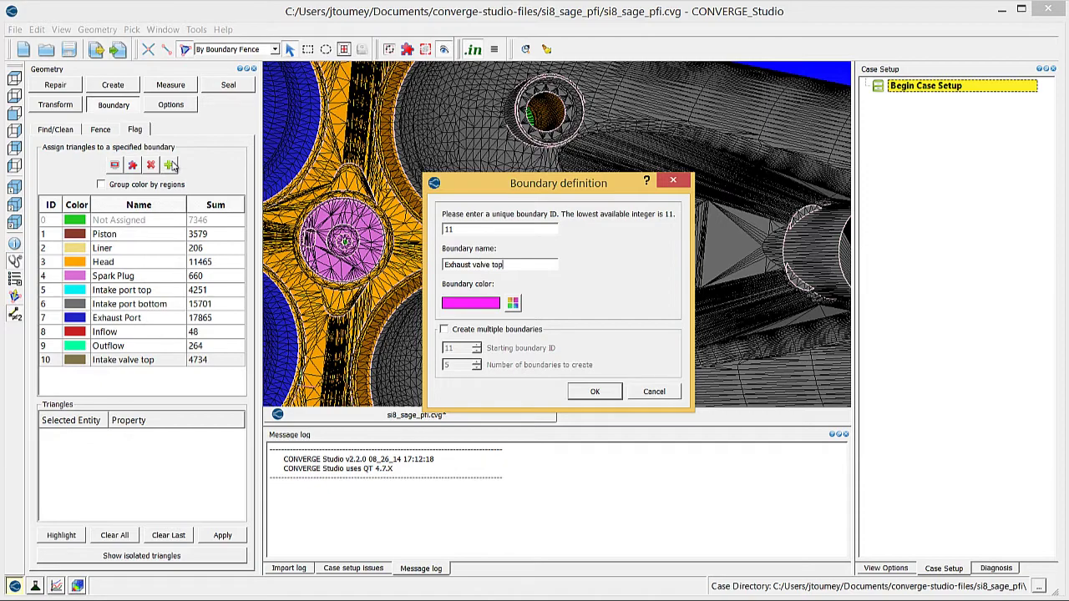
pyautogui.click(594, 393)
# Assign the fenced triangles of both exhaust valves to the Exhaust valve top boundary
pyautogui.moveTo(469, 331); pyautogui.dragTo(718, 295)
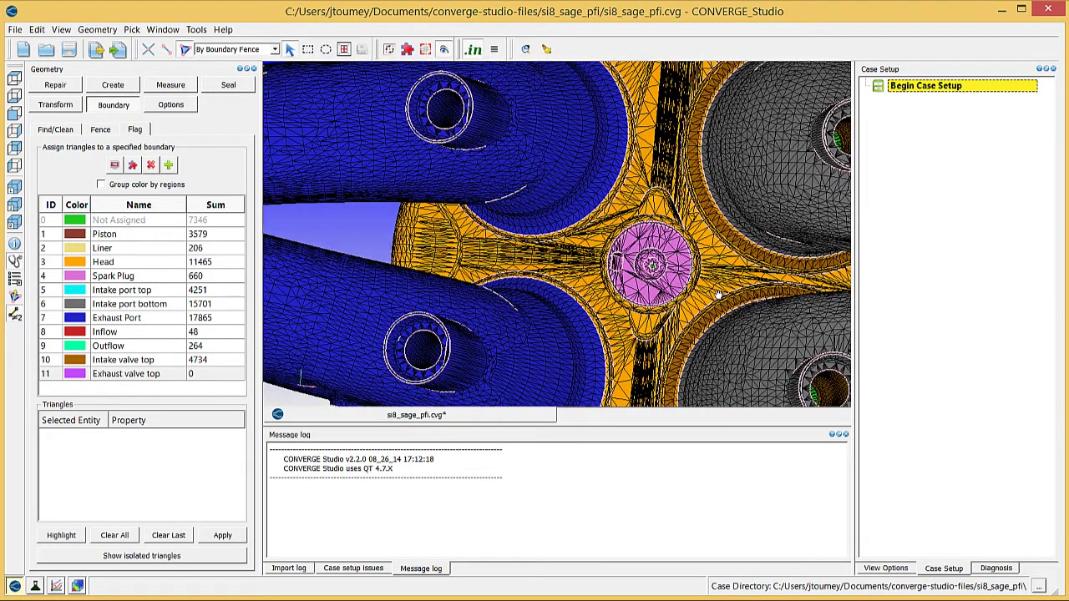
pyautogui.click(448, 115)
pyautogui.click(426, 359)
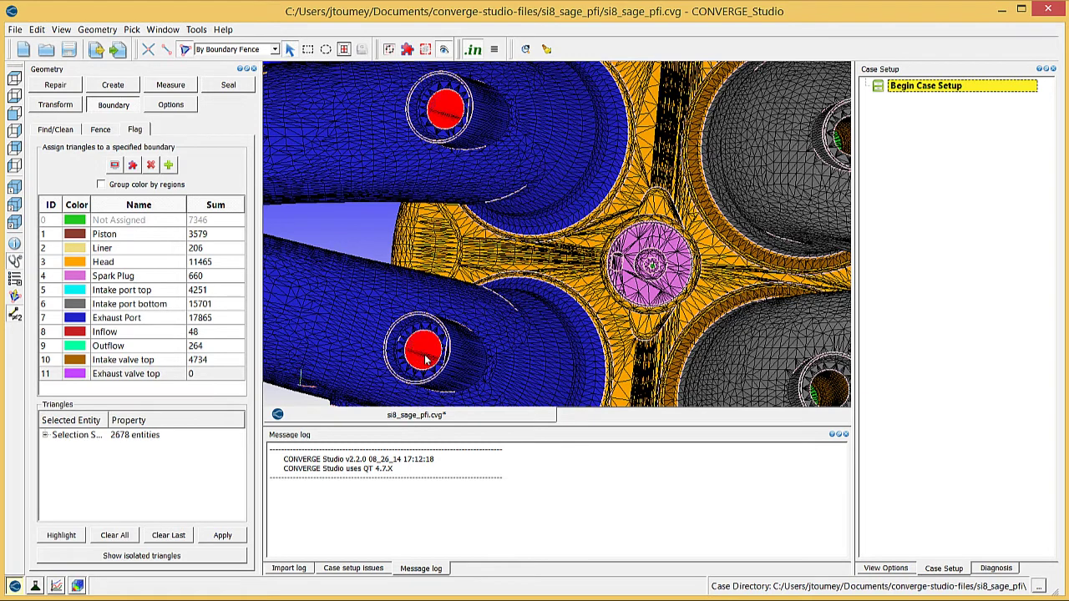
pyautogui.click(153, 377)
pyautogui.click(222, 536)
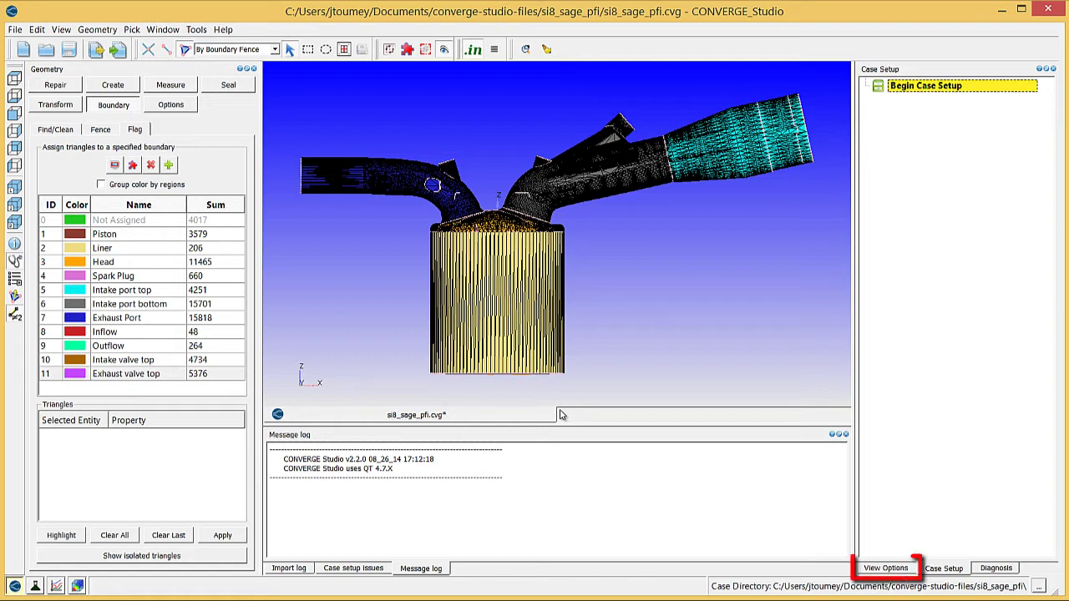
# Hide the Liner, Head, Intake port bottom and Exhaust Port boundaries to expose the valves
pyautogui.click(887, 569)
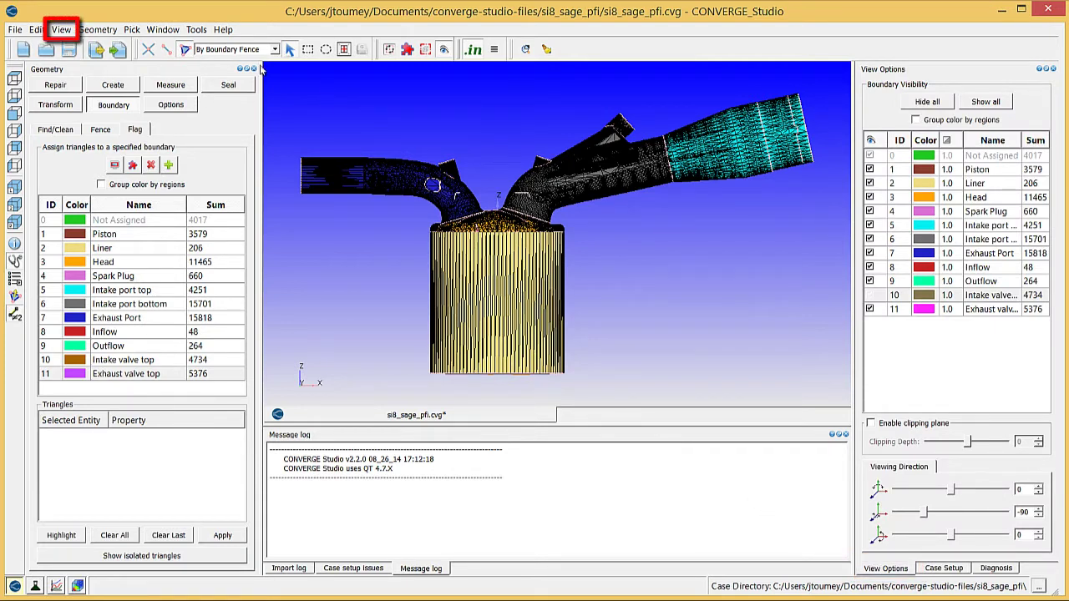
pyautogui.click(66, 30)
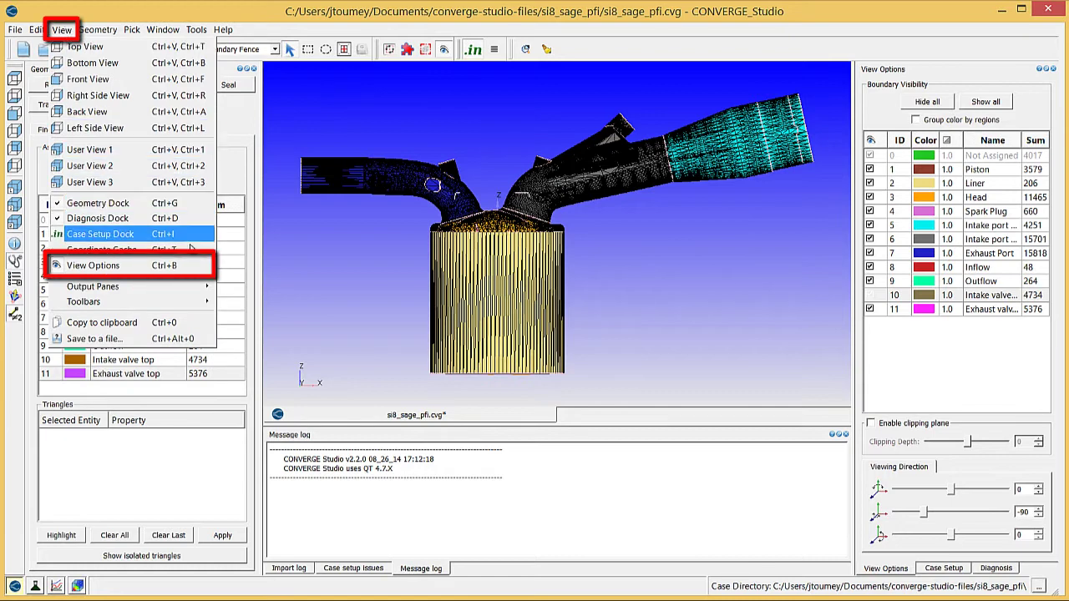
pyautogui.click(224, 472)
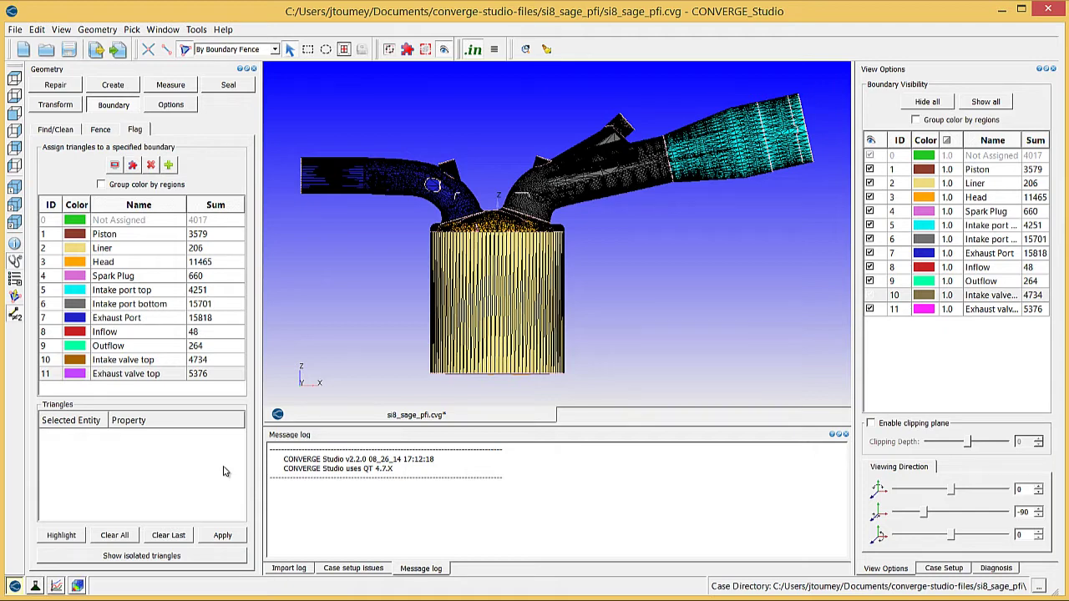
pyautogui.moveTo(948, 76)
pyautogui.mouseDown()
pyautogui.moveTo(735, 90)
pyautogui.moveTo(954, 81)
pyautogui.mouseUp()
pyautogui.click(870, 183)
pyautogui.click(869, 197)
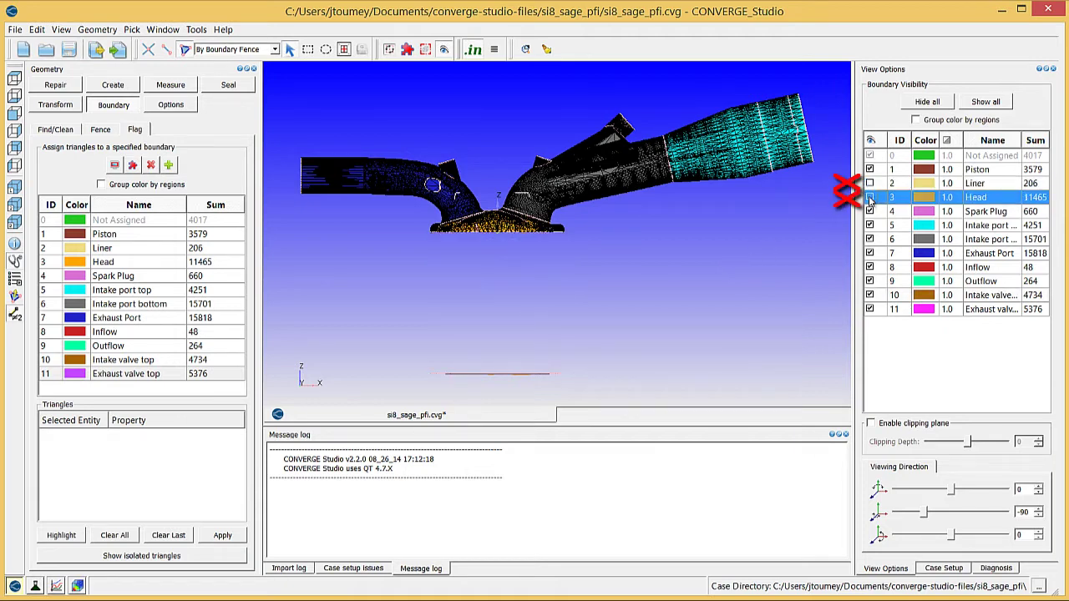
pyautogui.click(869, 239)
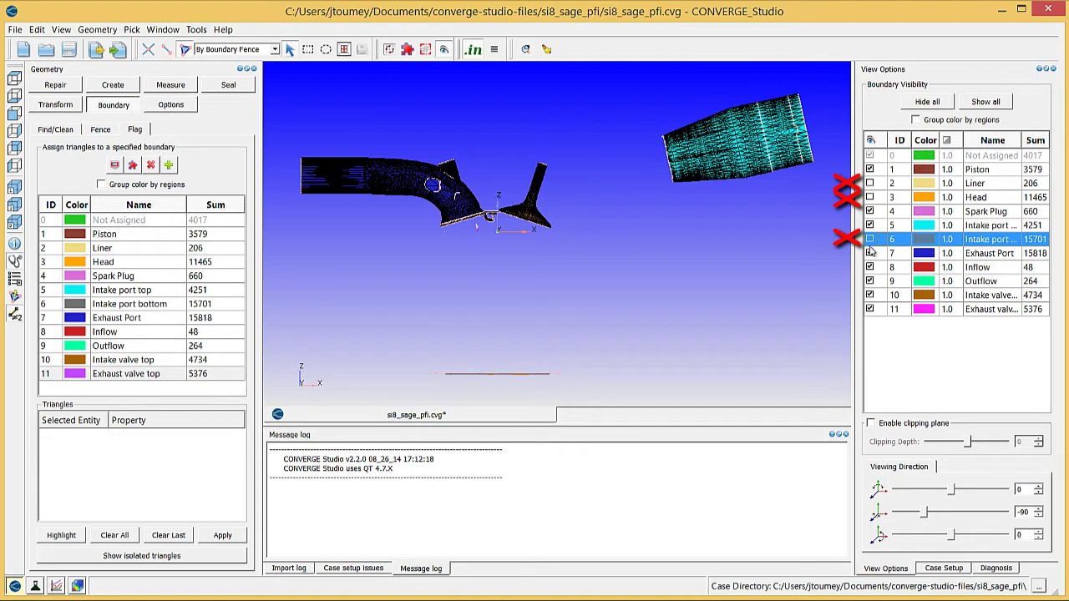
pyautogui.click(869, 253)
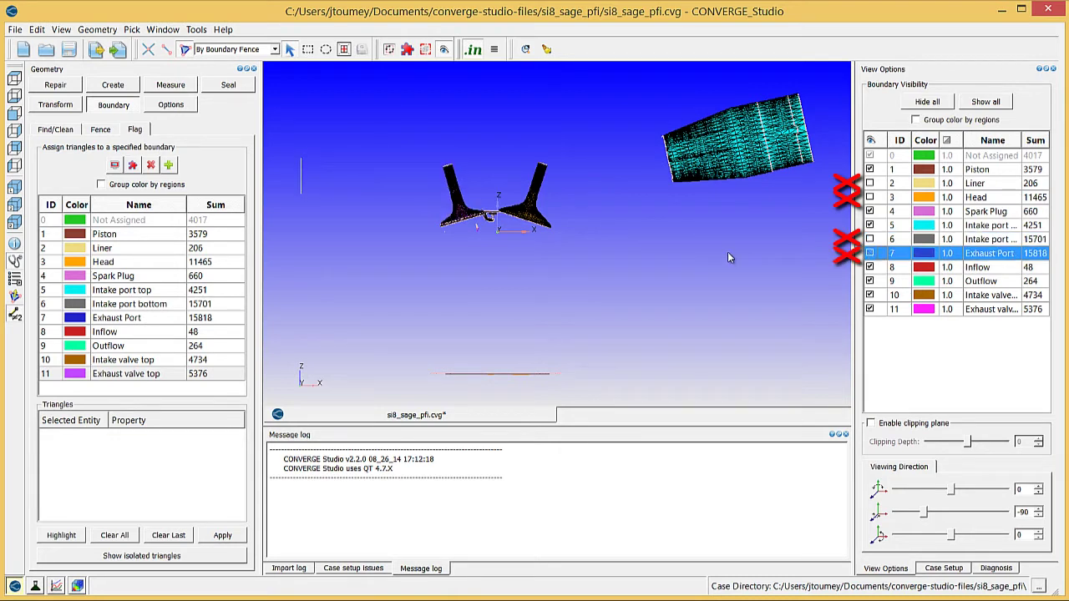
pyautogui.moveTo(537, 269); pyautogui.dragTo(553, 294)
pyautogui.scroll(5, 551, 267)
pyautogui.moveTo(550, 248); pyautogui.dragTo(714, 220)
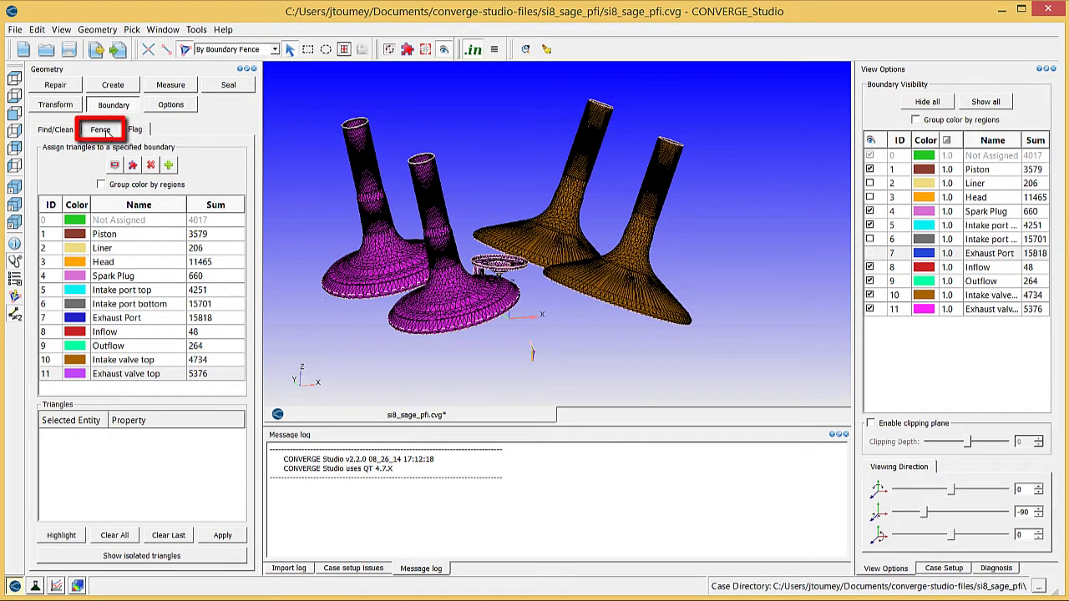
# Save the file and, picking edges By Arc, mark a fence around the outer rim of the front intake valve
pyautogui.click(100, 129)
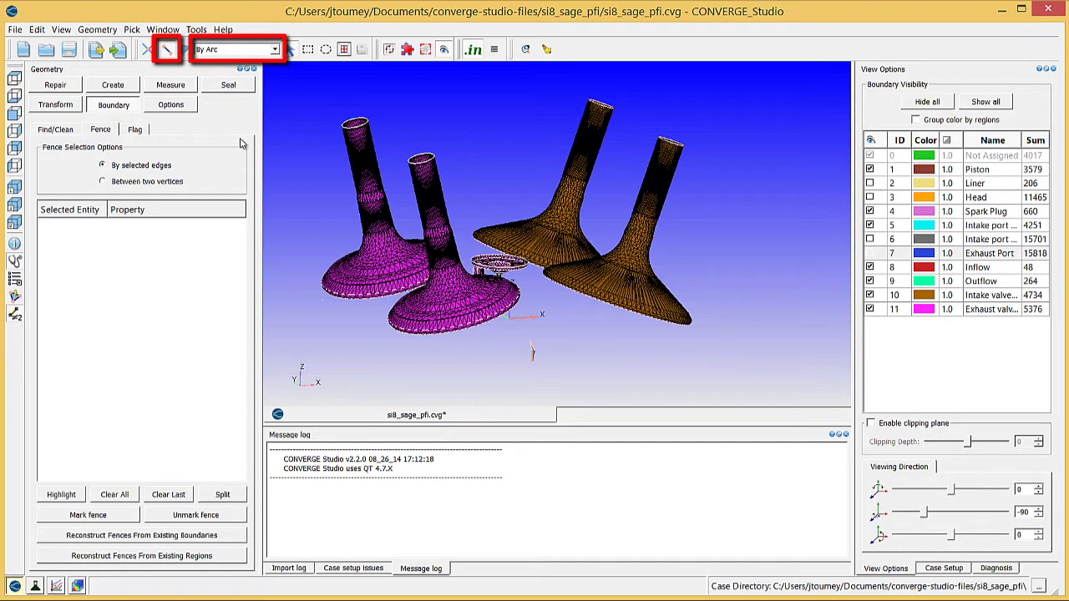
pyautogui.hotkey('ctrl', 's')
pyautogui.scroll(10, 613, 349)
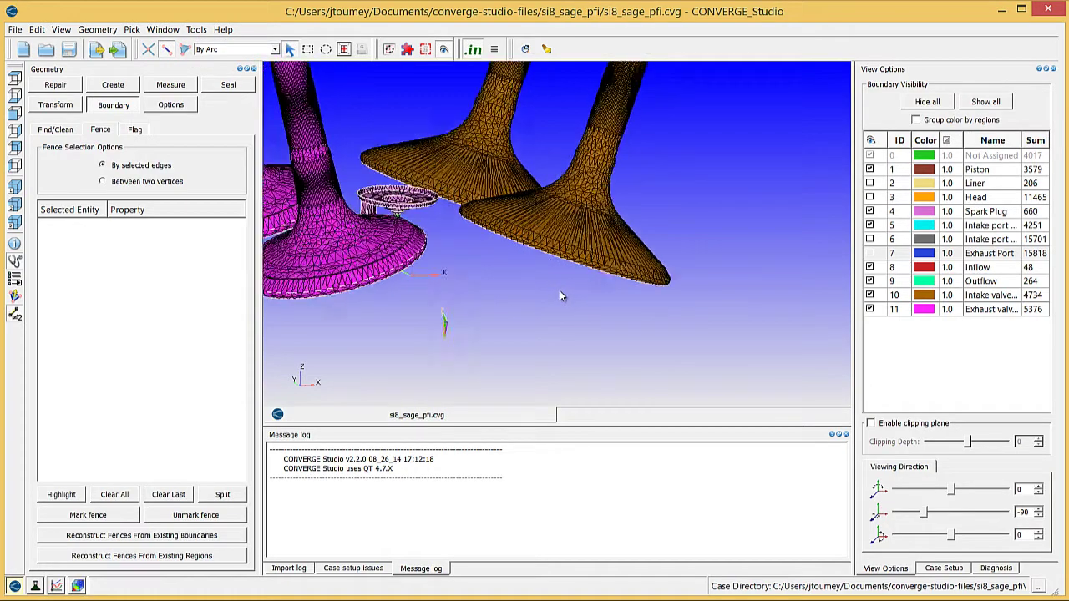
pyautogui.click(484, 263)
pyautogui.scroll(-8, 468, 300)
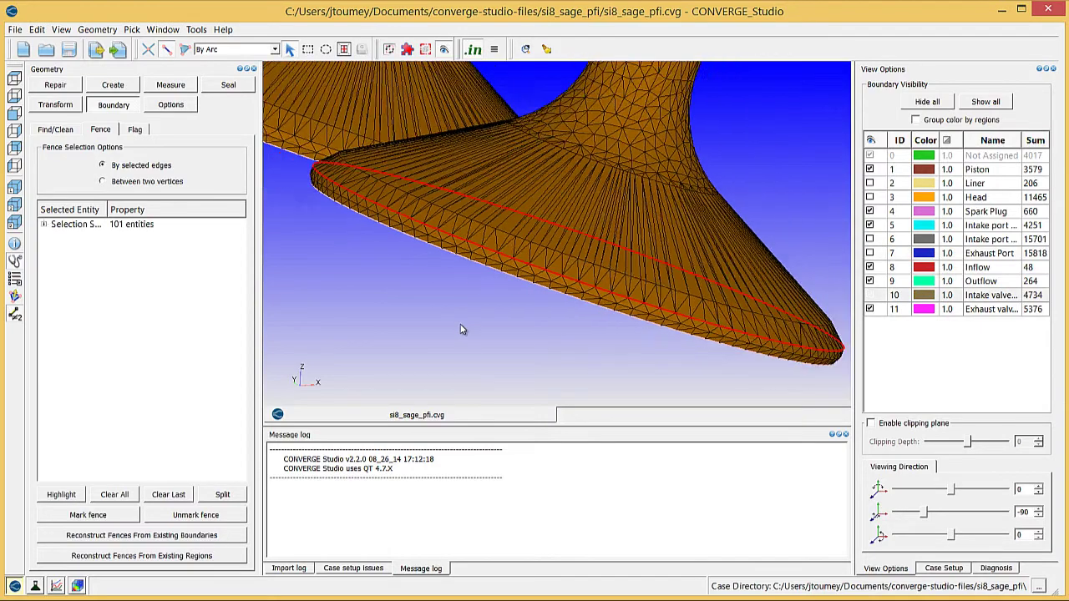
pyautogui.click(103, 516)
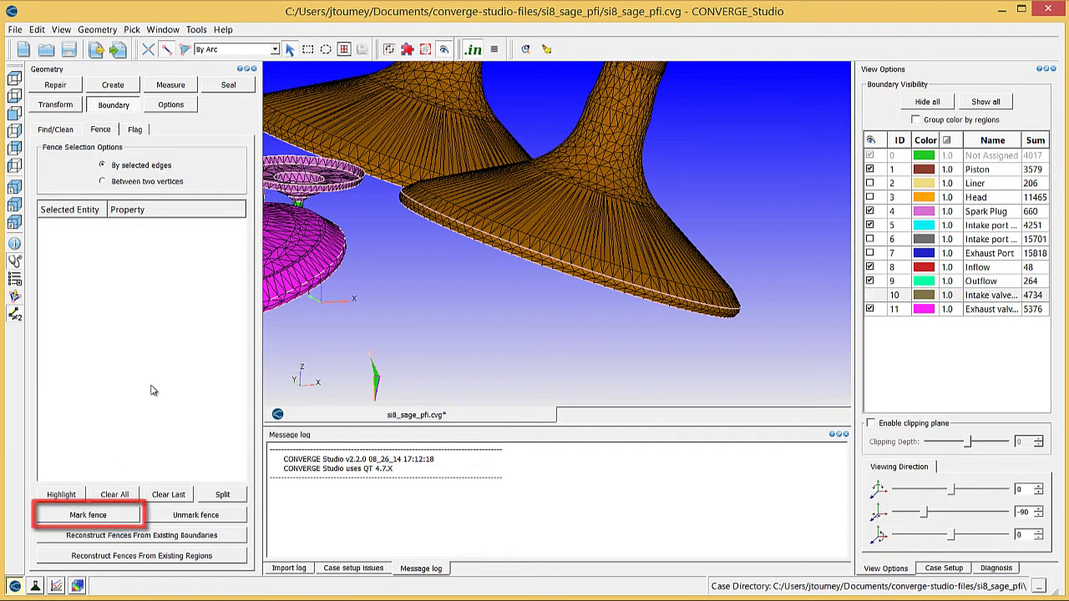
# Mark a second fence along the arc just above the outer rim fence of the front intake valve
pyautogui.scroll(5, 578, 350)
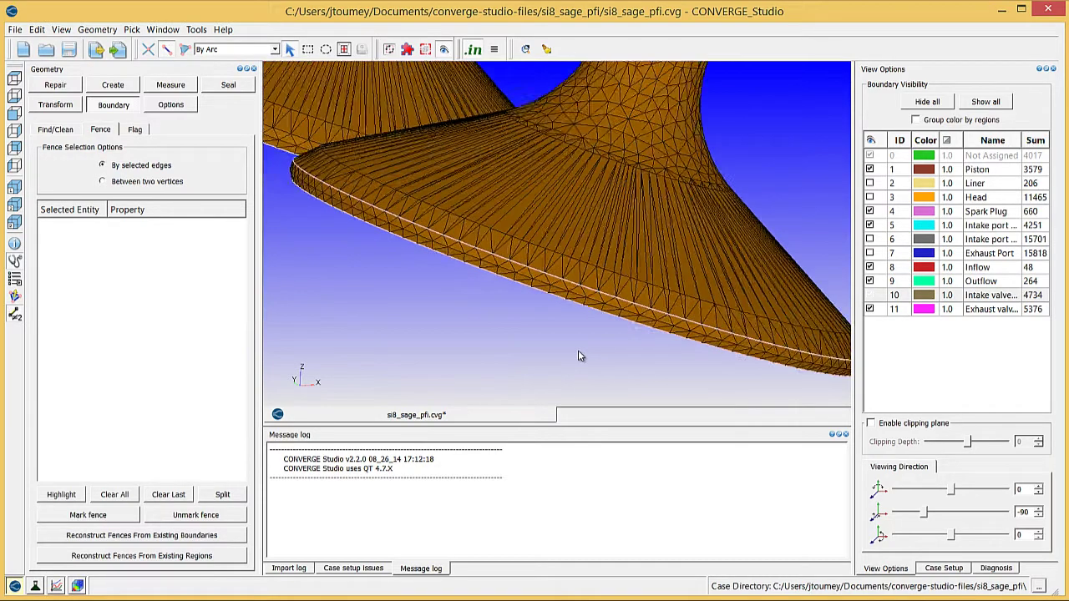
pyautogui.click(620, 282)
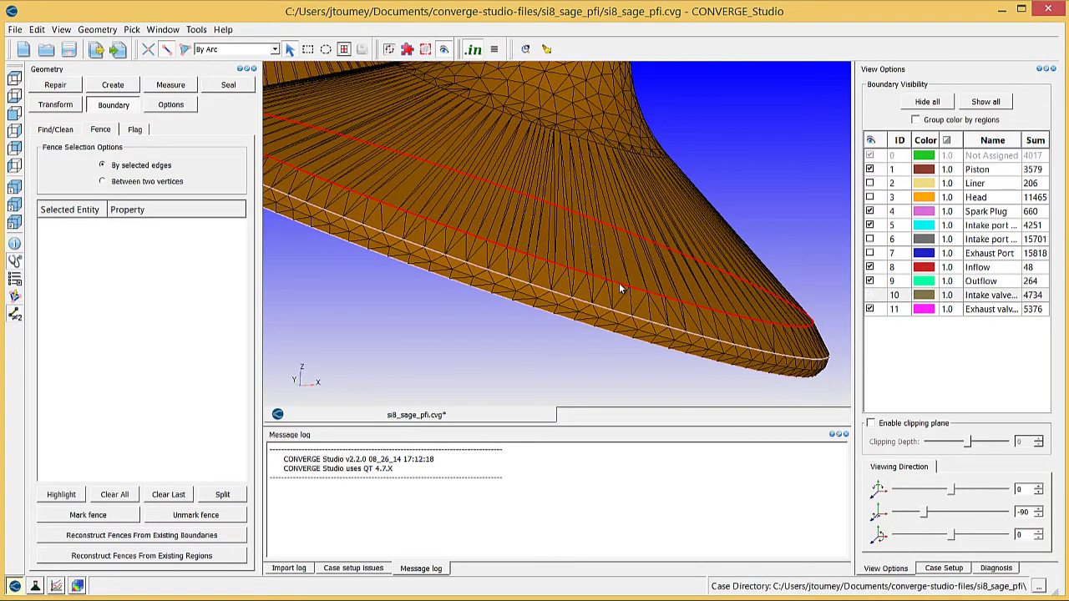
pyautogui.scroll(-3, 446, 298)
pyautogui.moveTo(446, 298); pyautogui.dragTo(488, 343, button='middle')
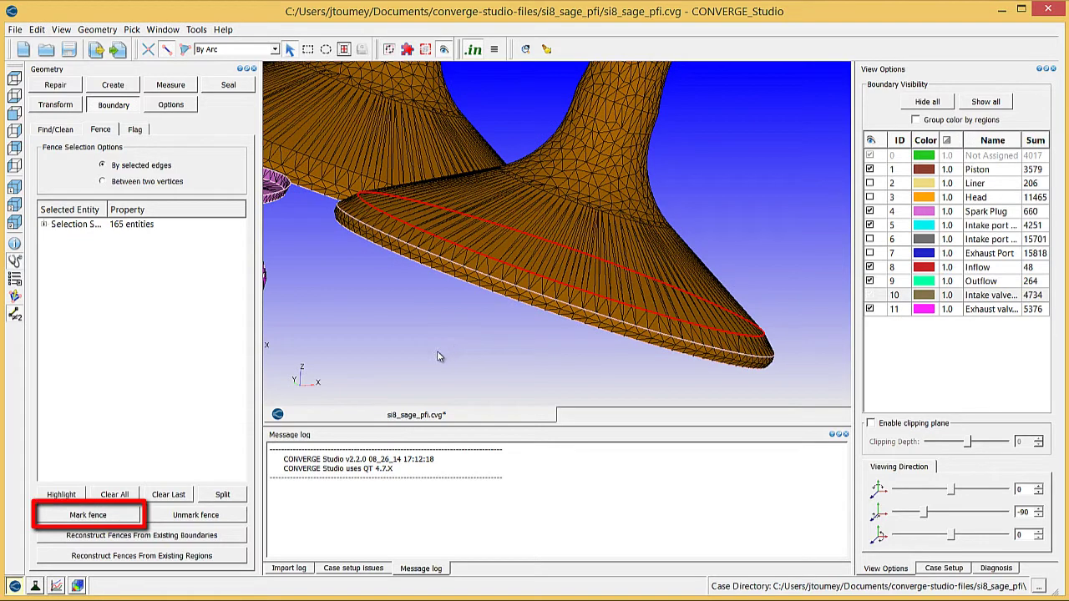
pyautogui.click(117, 518)
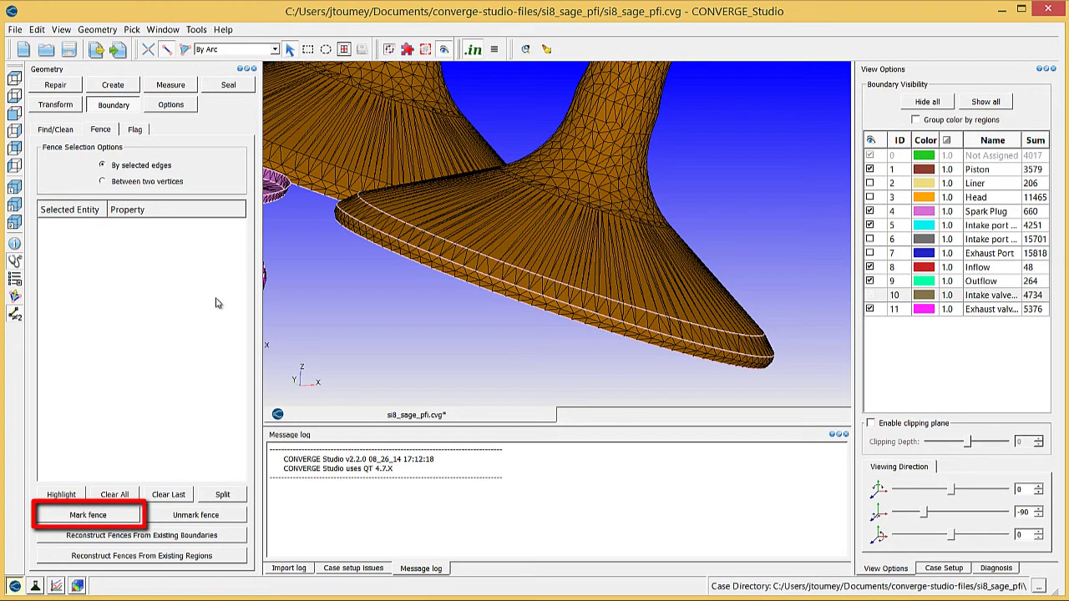
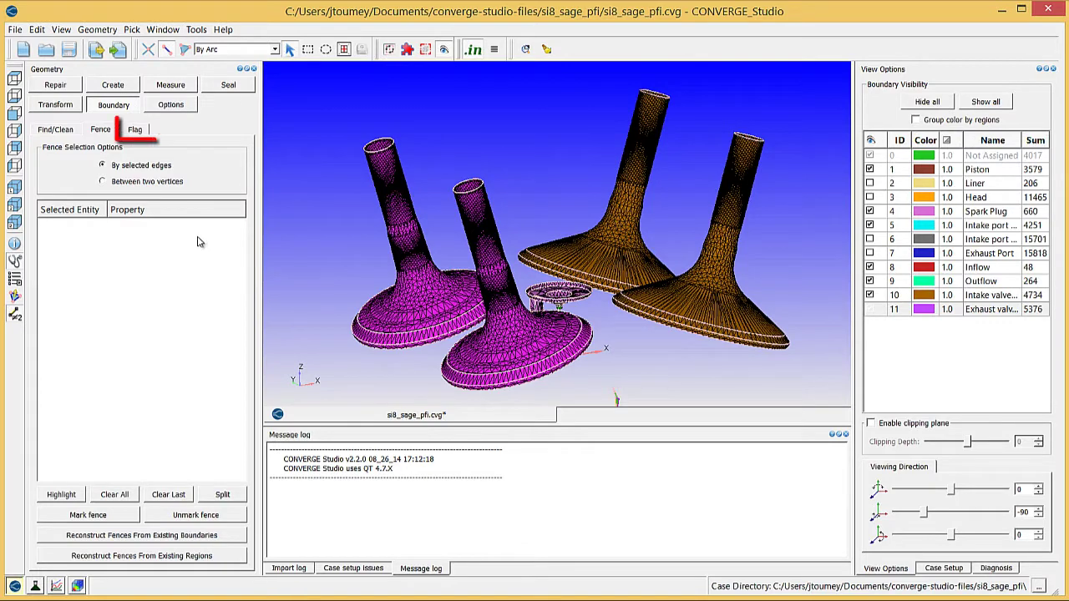
# Create two new boundaries named Intake valve angle and Intake valve bottom
pyautogui.click(142, 130)
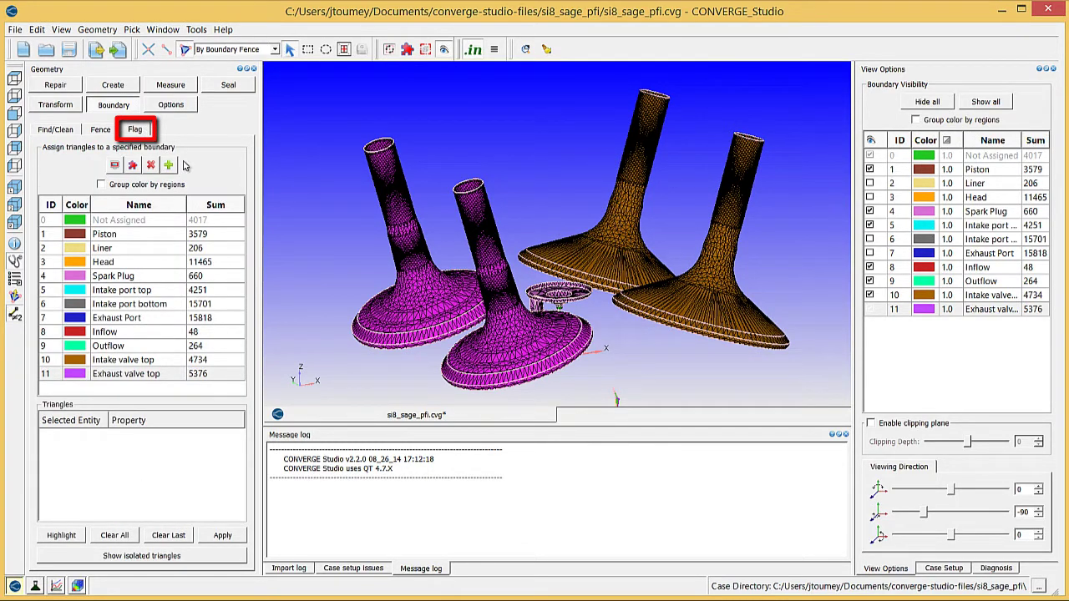
pyautogui.click(168, 164)
pyautogui.write('In')
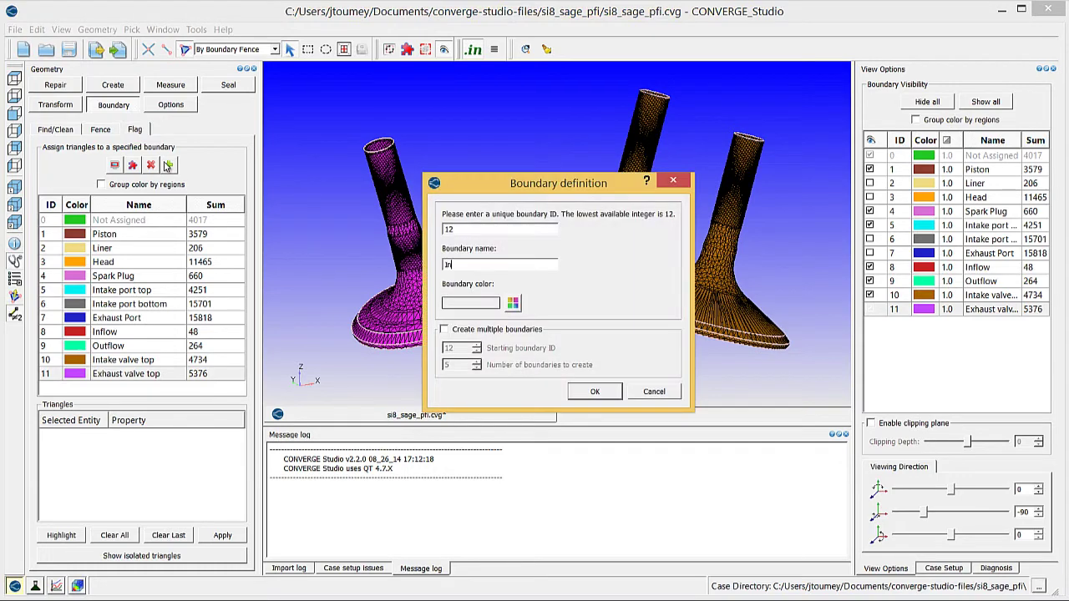
pyautogui.write('take valve angle')
pyautogui.press('Return')
pyautogui.click(168, 165)
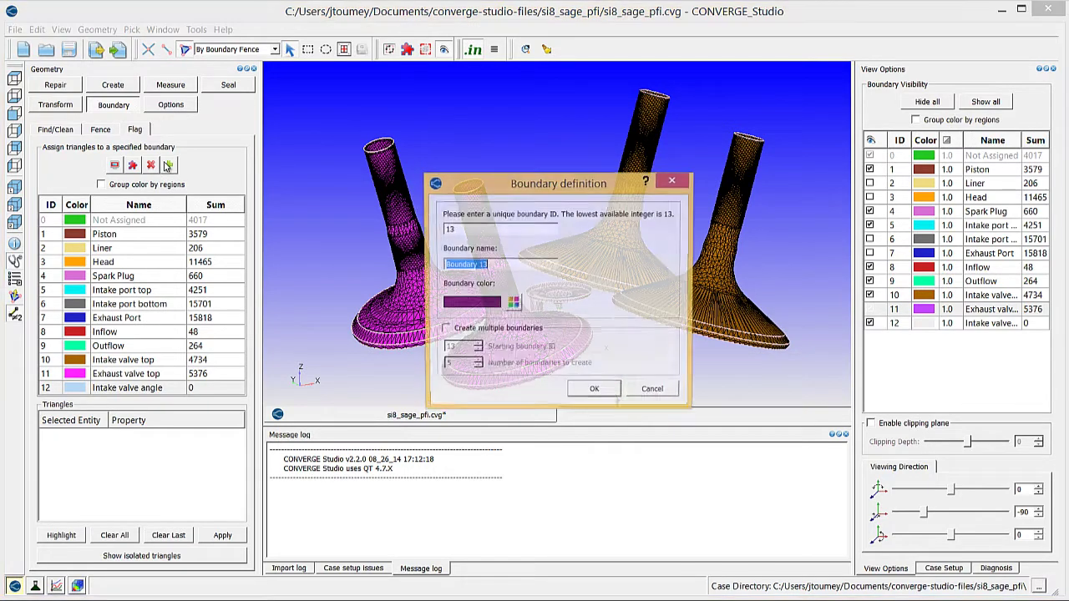
pyautogui.write('Intake valve bottom')
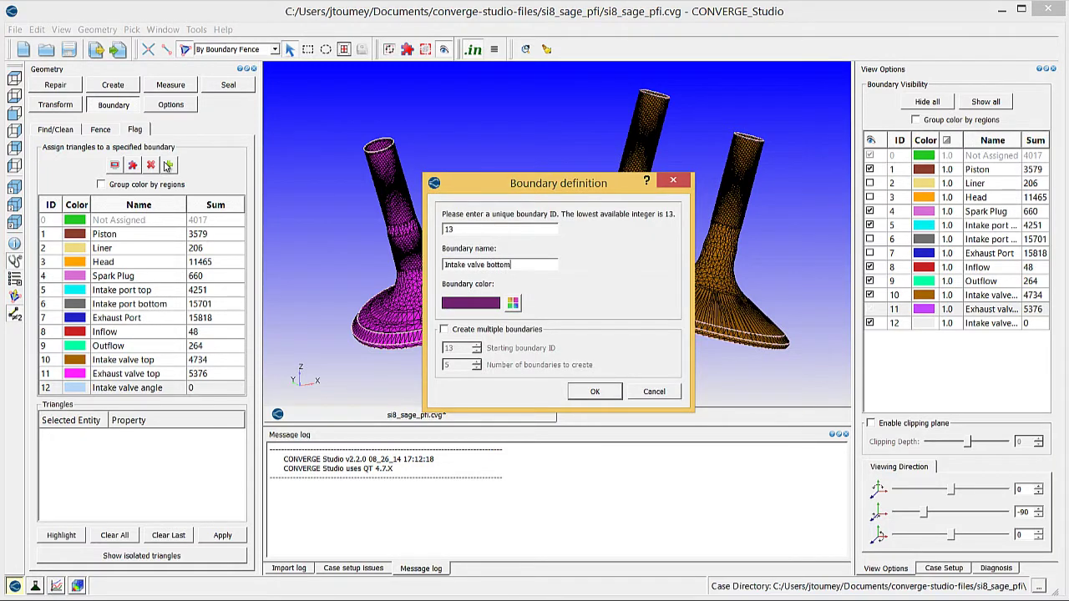
pyautogui.press('Return')
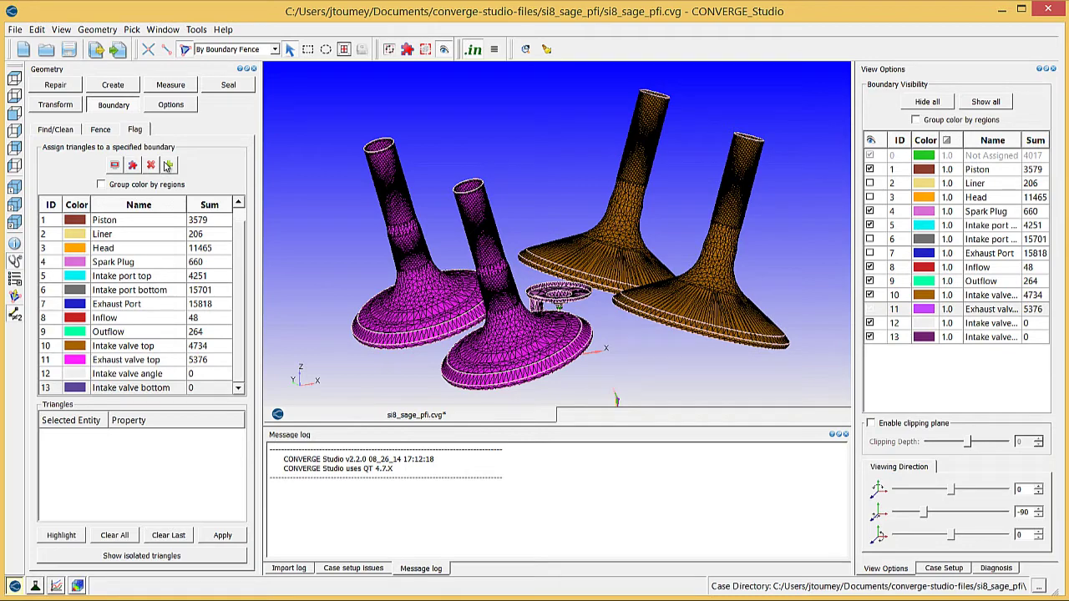
# Create two new boundaries named Exhaust valve angle and Exhaust valve bottom
pyautogui.click(168, 165)
pyautogui.write('Exha')
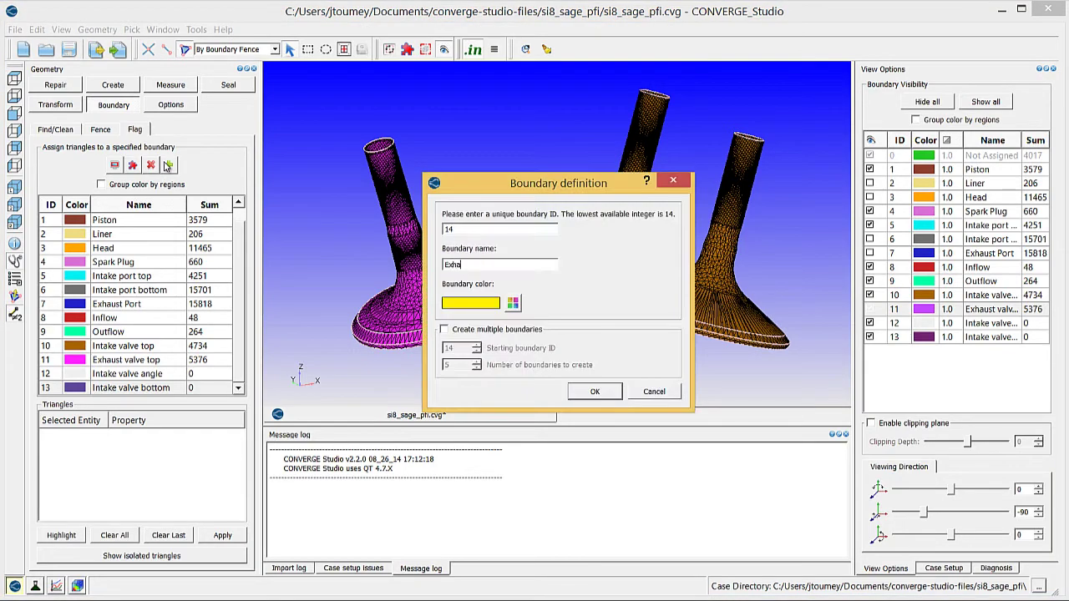
pyautogui.write('ust valve angle')
pyautogui.press('Return')
pyautogui.click(168, 164)
pyautogui.write('Ex')
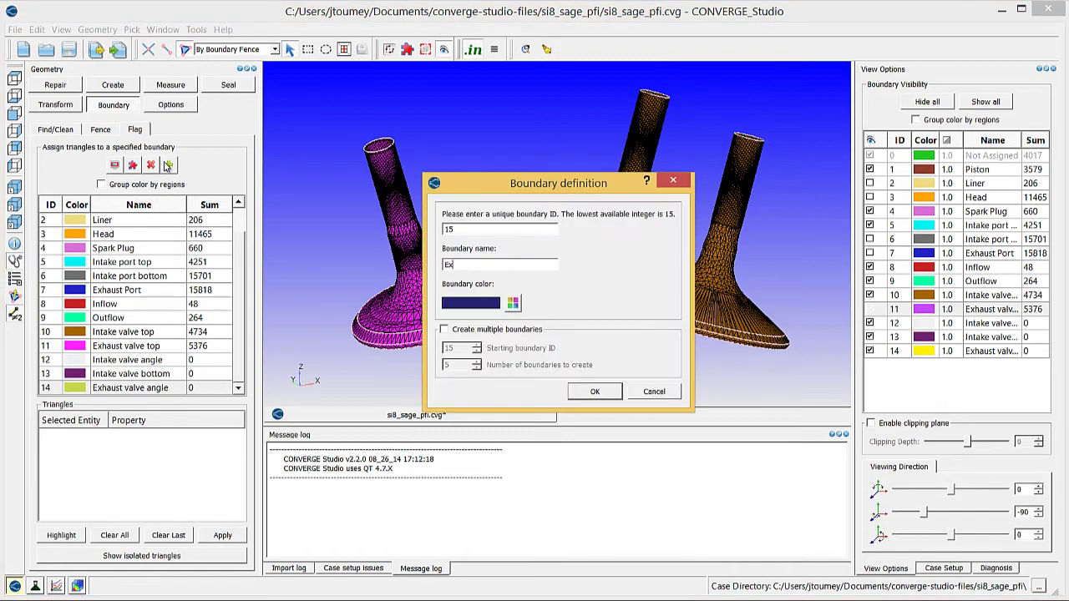
pyautogui.write('haust valve bottom')
pyautogui.press('Return')
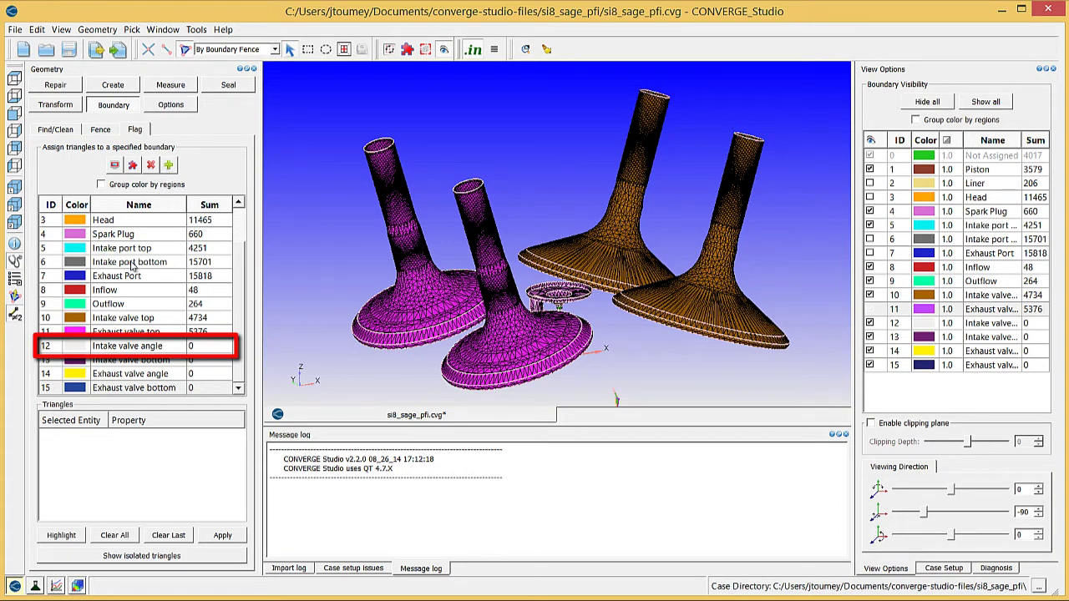
# Assign the fenced bands between the two rim fences of both intake valves to the Intake valve angle boundary
pyautogui.click(151, 348)
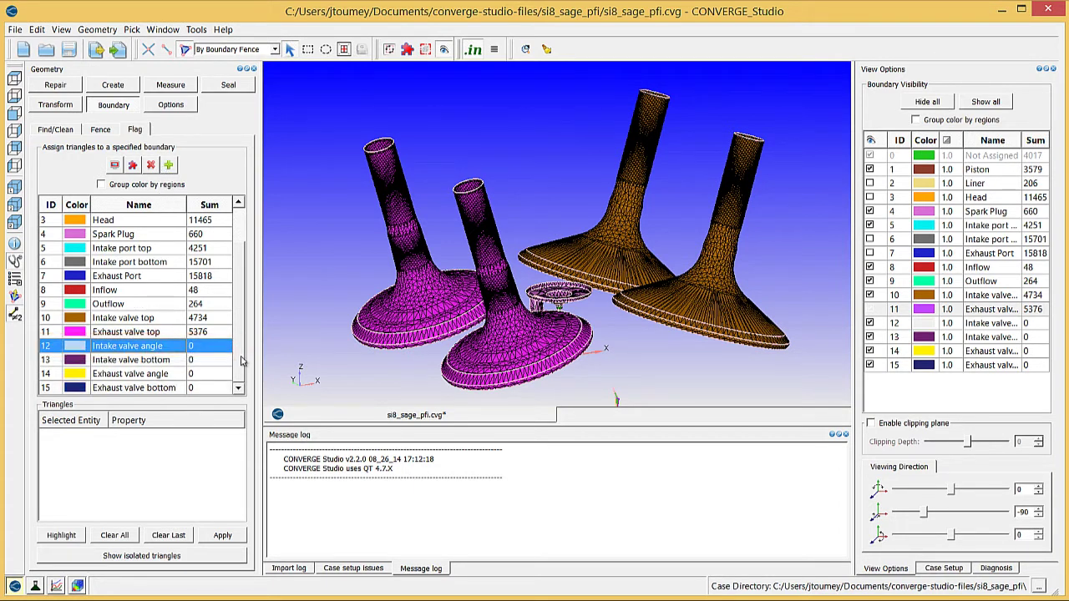
pyautogui.scroll(6, 559, 273)
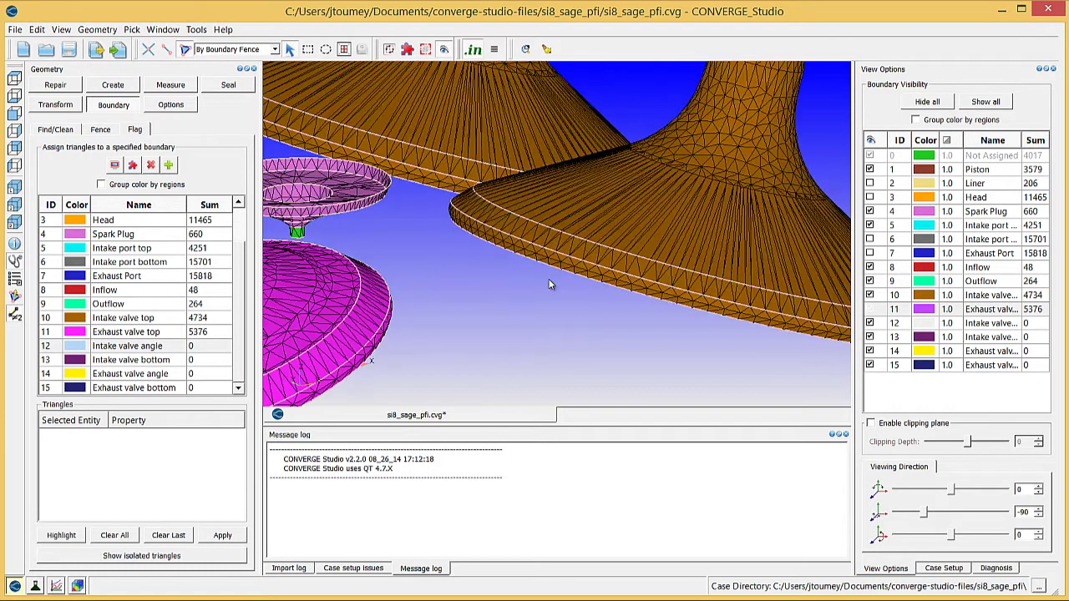
pyautogui.click(541, 238)
pyautogui.click(413, 165)
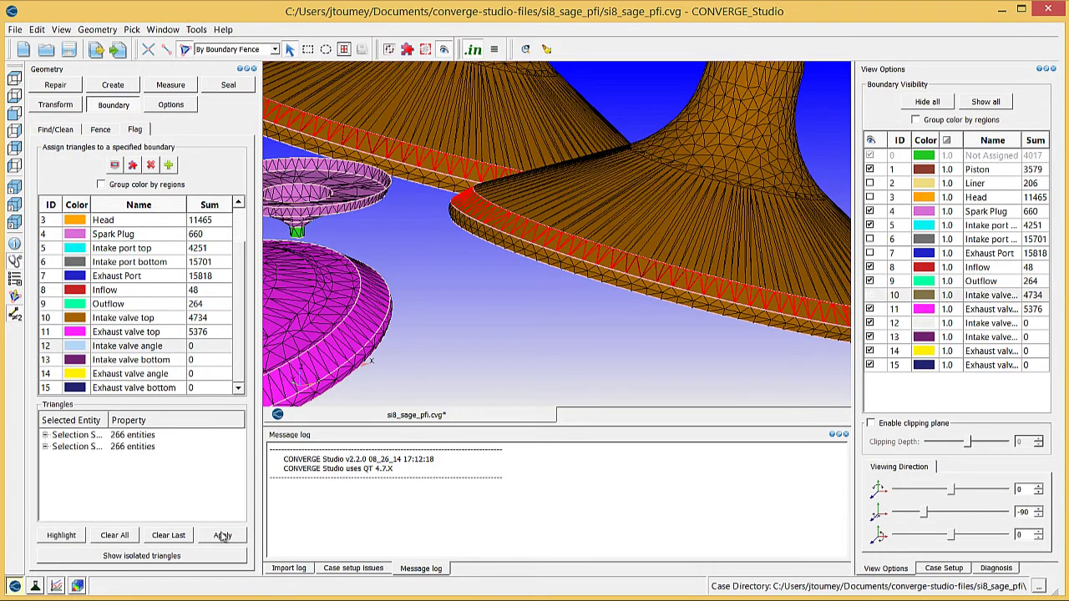
pyautogui.click(222, 535)
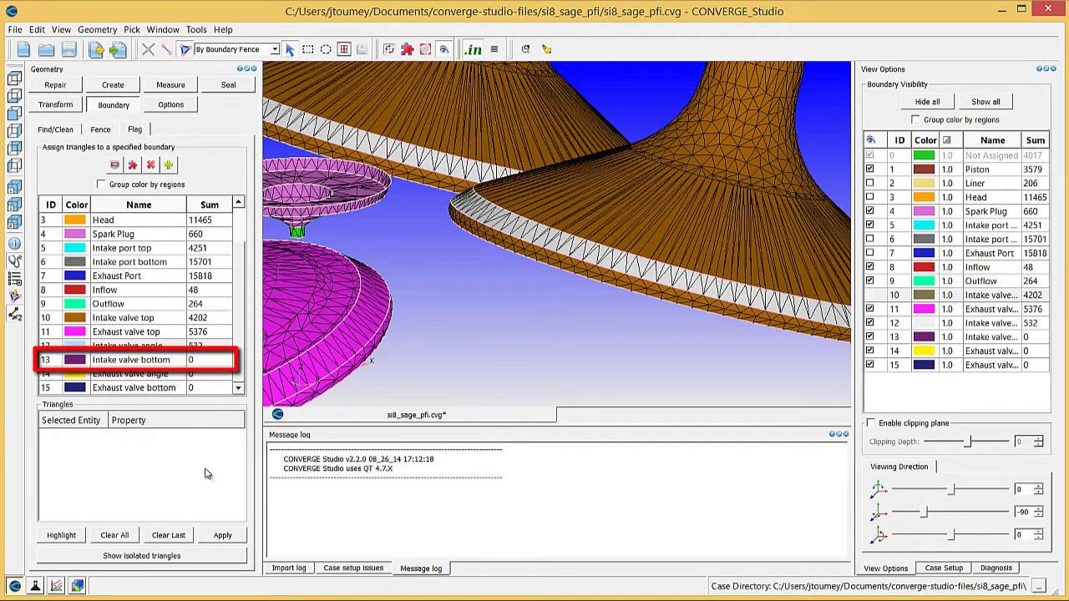
# Assign the bottom faces and lower rim bands of both intake valves to the Intake valve bottom boundary
pyautogui.click(122, 360)
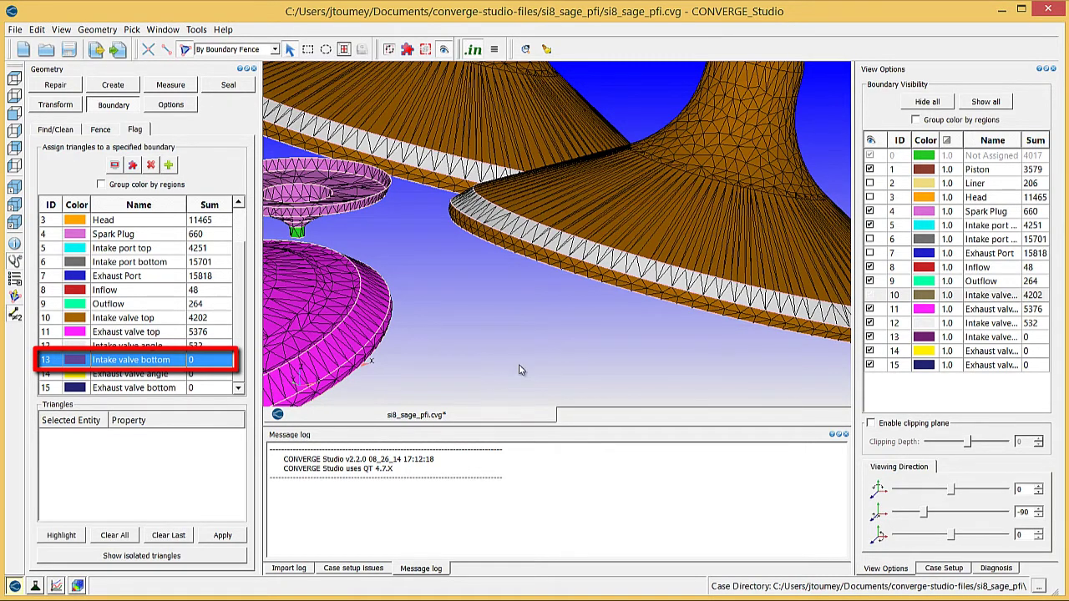
pyautogui.moveTo(518, 364); pyautogui.dragTo(502, 125)
pyautogui.click(502, 125)
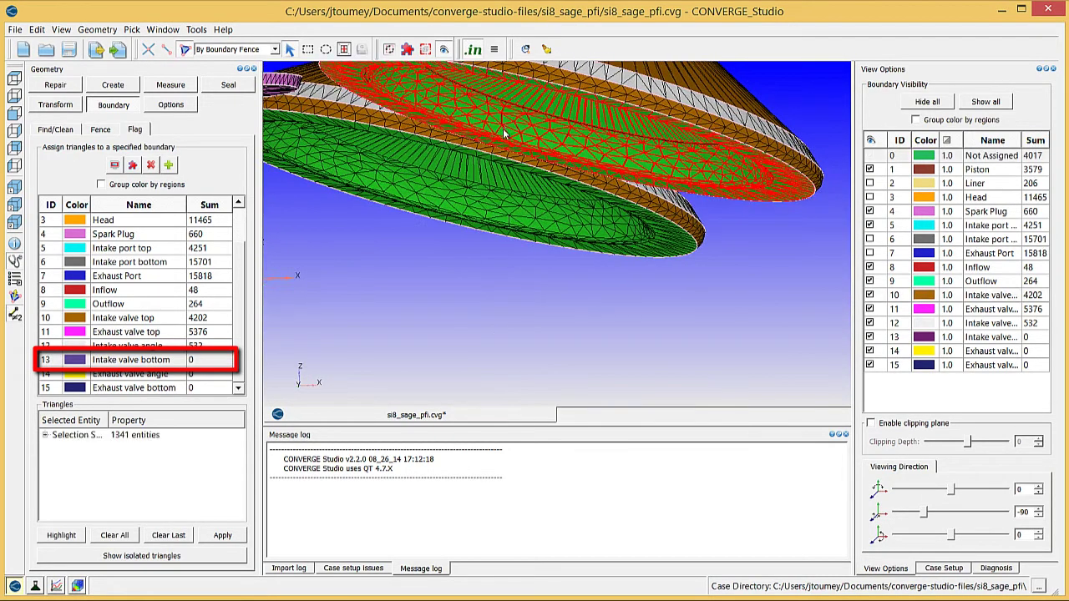
pyautogui.click(487, 218)
pyautogui.click(434, 125)
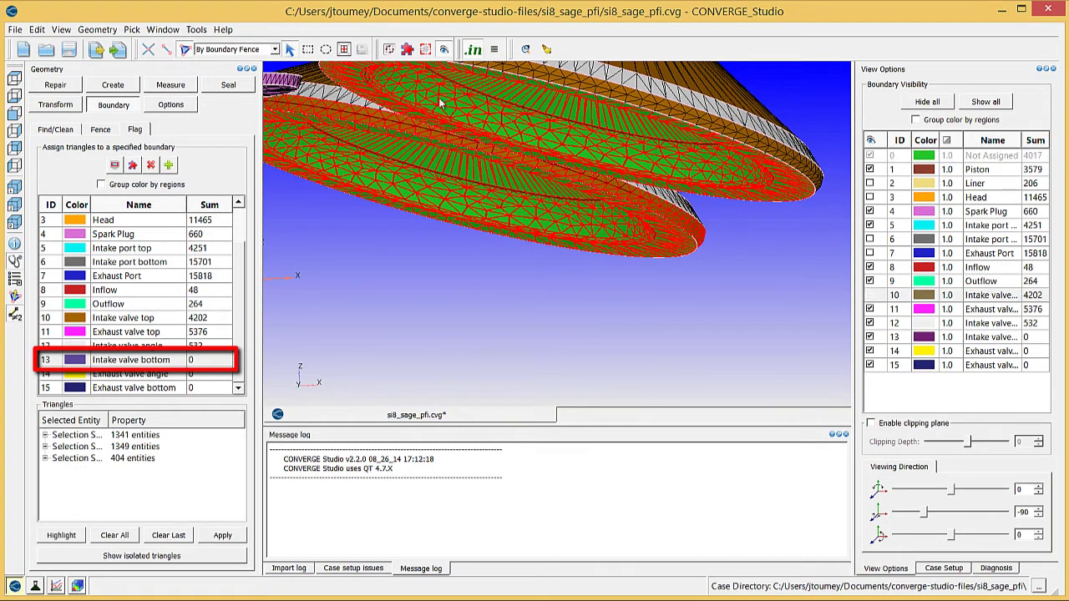
pyautogui.click(488, 123)
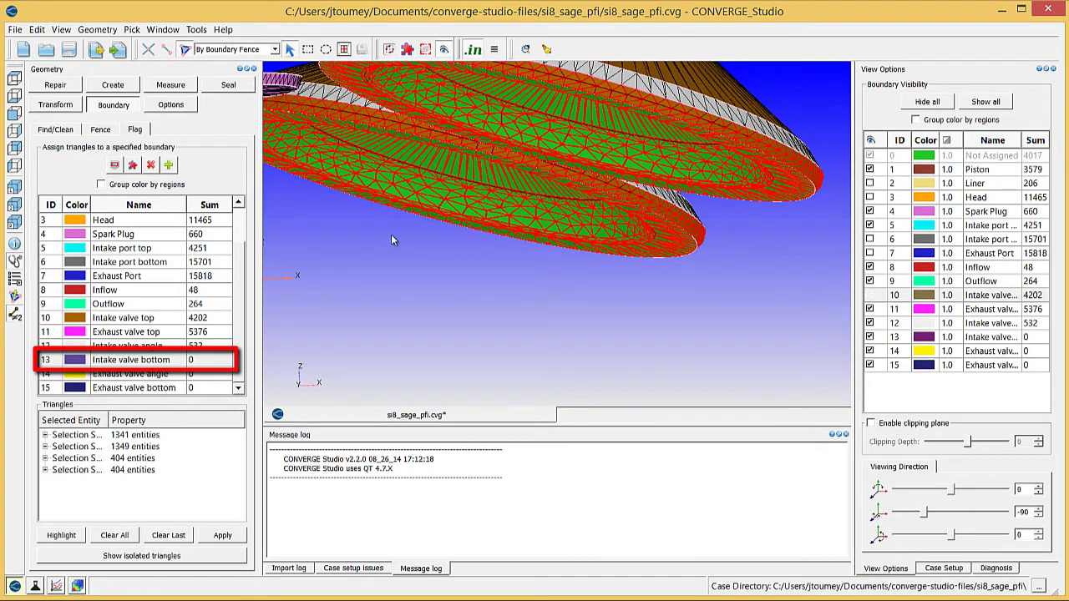
pyautogui.click(223, 536)
pyautogui.moveTo(420, 255); pyautogui.dragTo(426, 287)
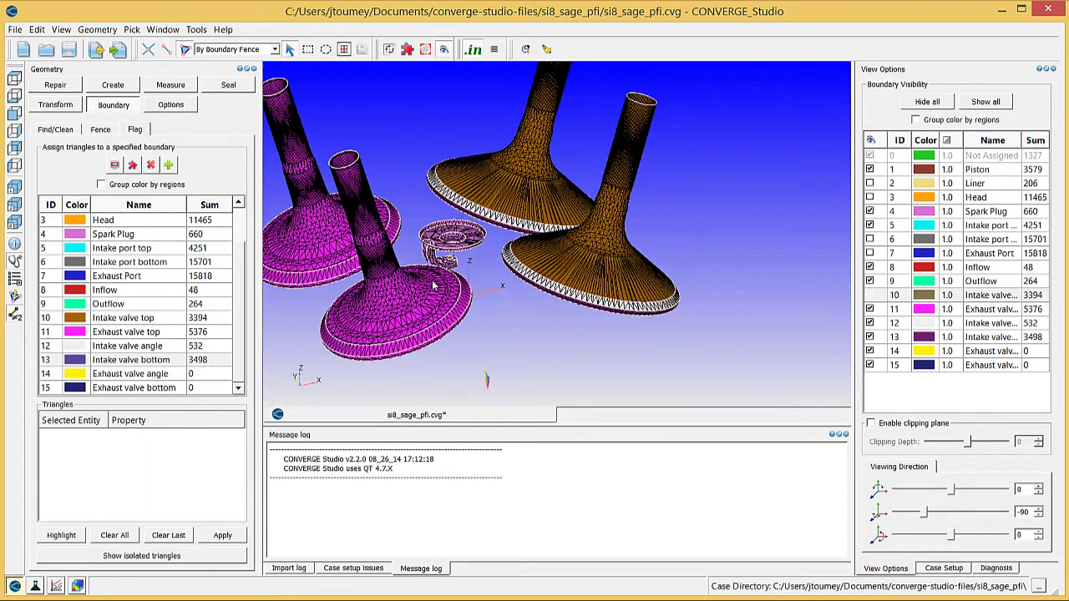
pyautogui.moveTo(472, 271); pyautogui.dragTo(540, 359, button='middle')
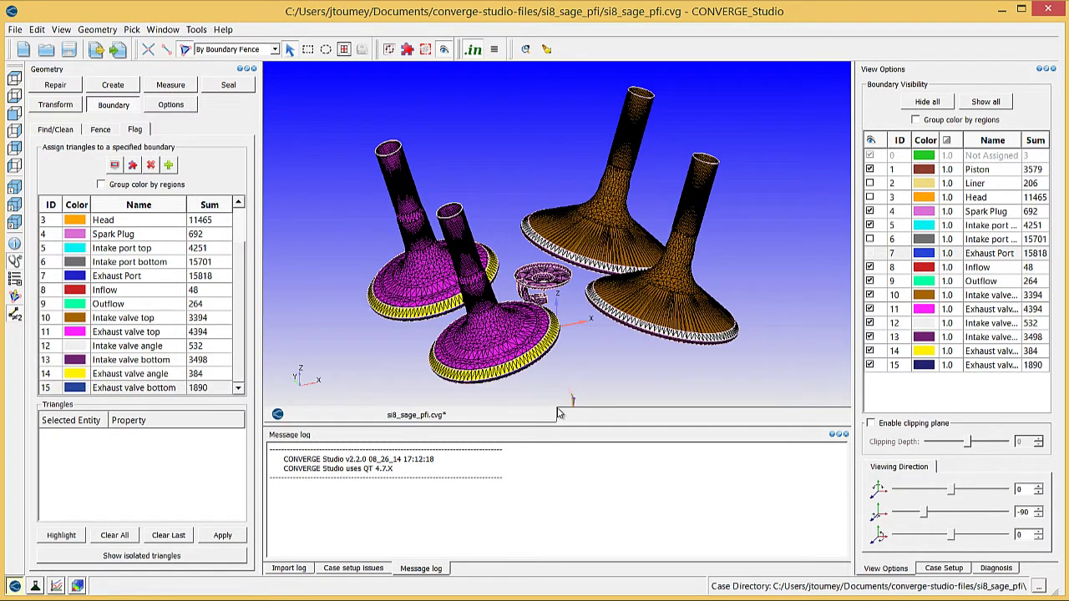
# Create a new boundary named Spark plug electrode
pyautogui.click(168, 165)
pyautogui.write('Spar')
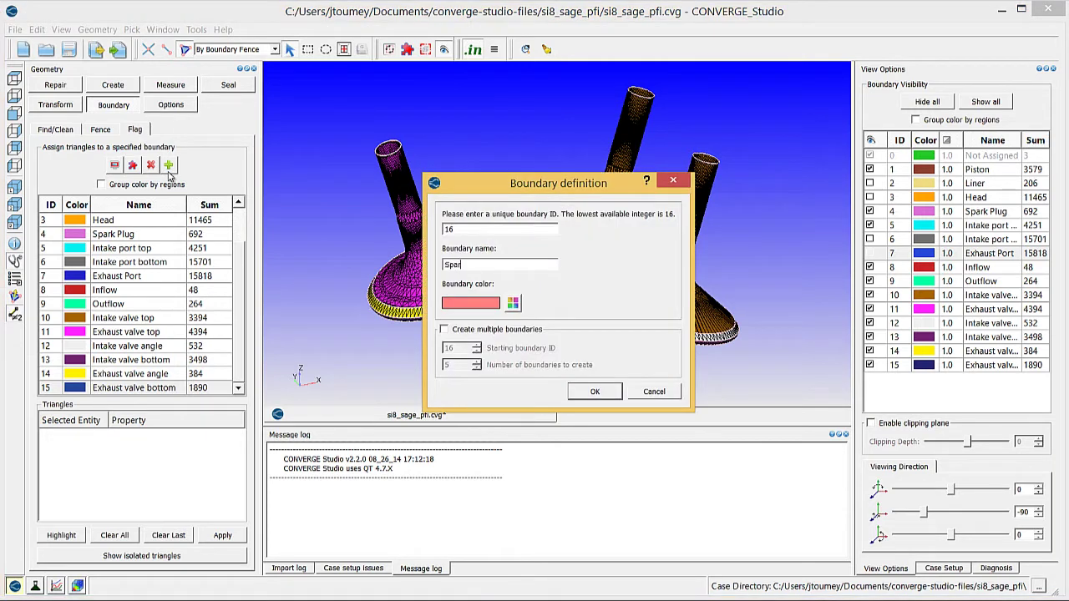
pyautogui.write('k plug electrode')
pyautogui.press('Return')
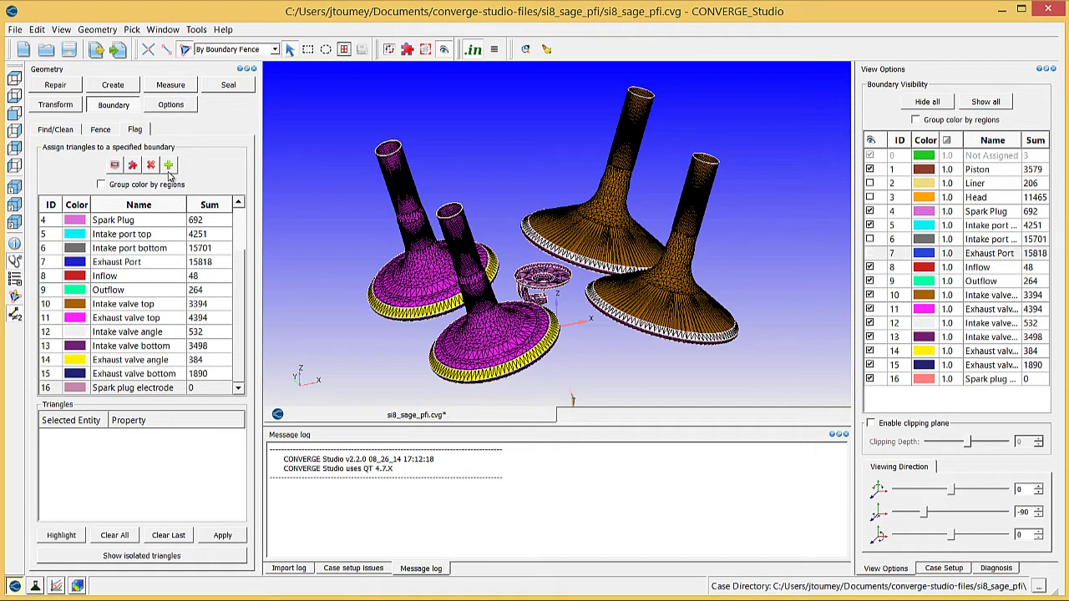
# With only the Spark Plug boundary shown, assign the fenced triangles at the central electrode's tip to Spark plug electrode and display that boundary
pyautogui.click(927, 102)
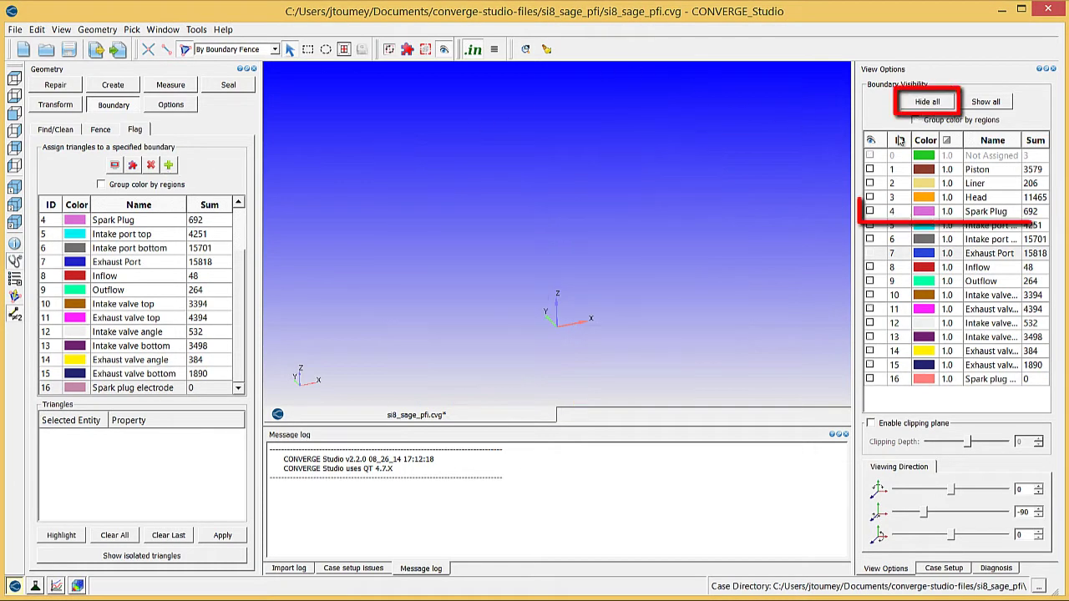
pyautogui.click(869, 211)
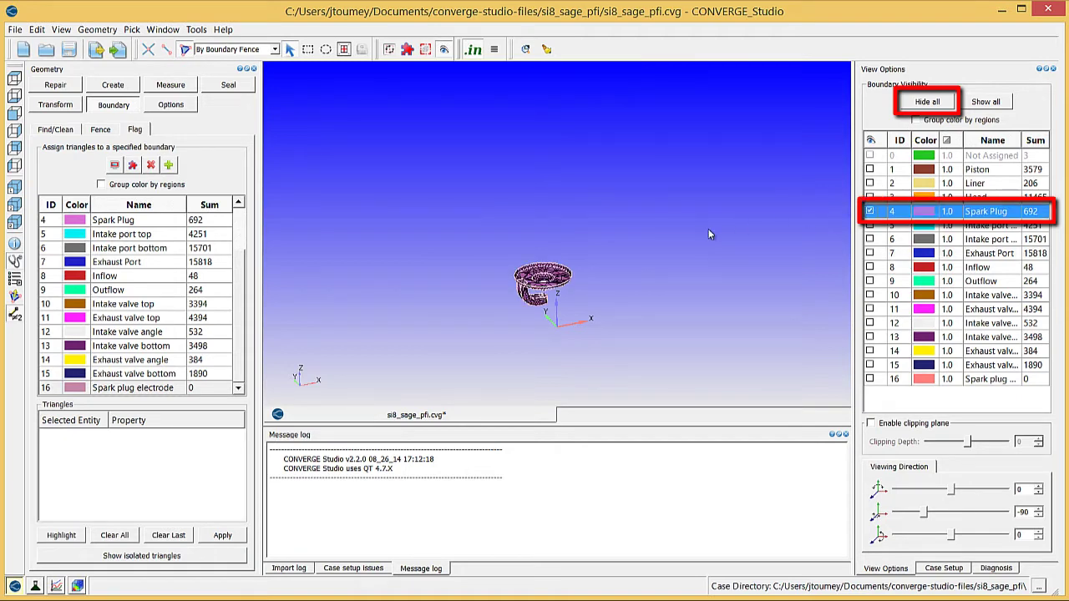
pyautogui.moveTo(592, 284); pyautogui.dragTo(573, 225)
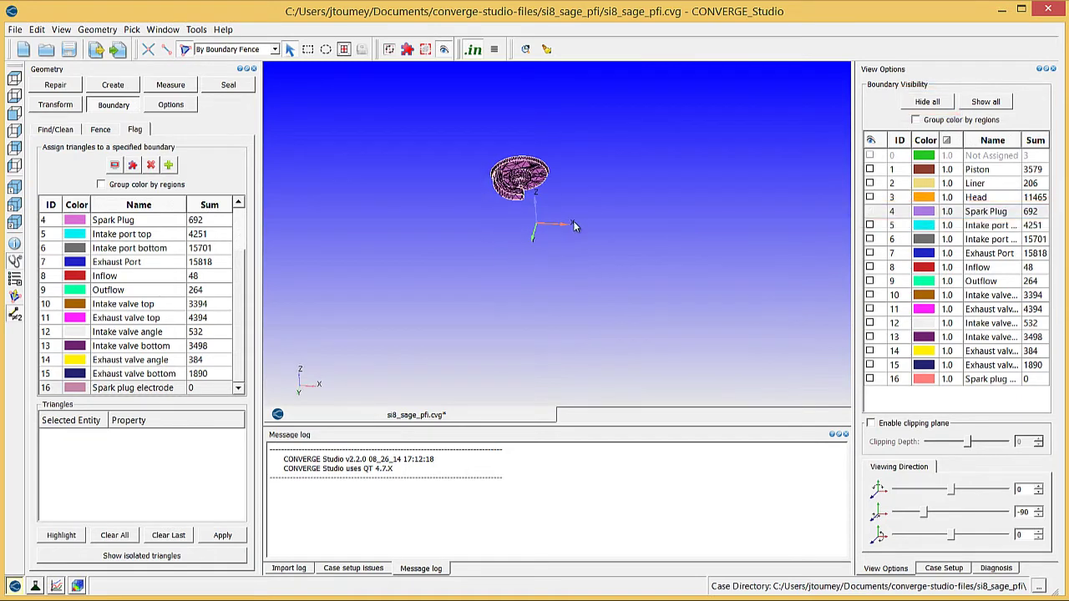
pyautogui.scroll(5, 573, 220)
pyautogui.moveTo(501, 159); pyautogui.dragTo(618, 209, button='middle')
pyautogui.scroll(2, 601, 239)
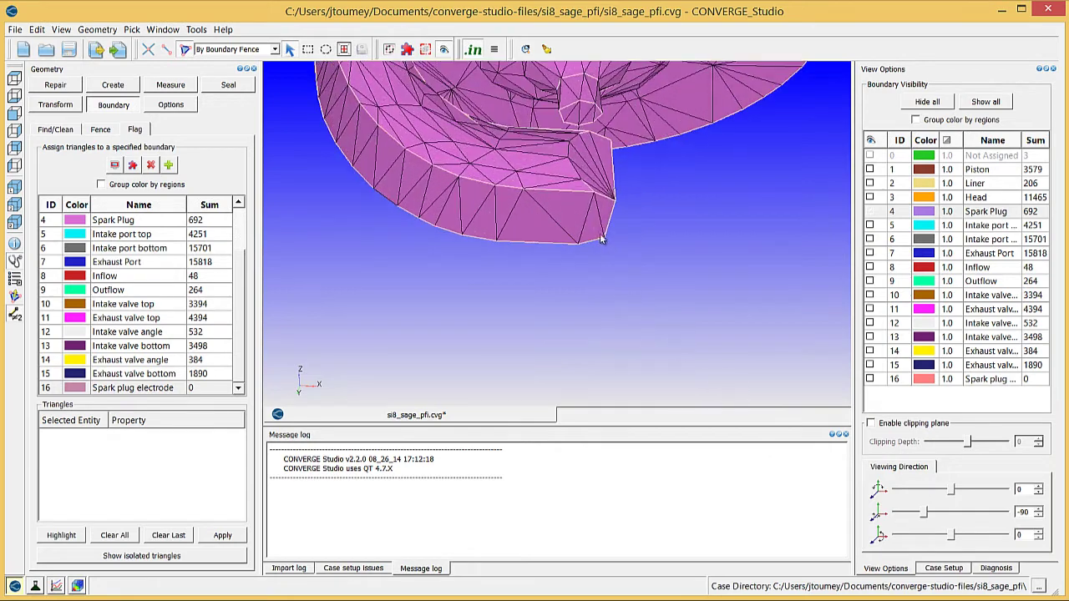
pyautogui.scroll(5, 601, 239)
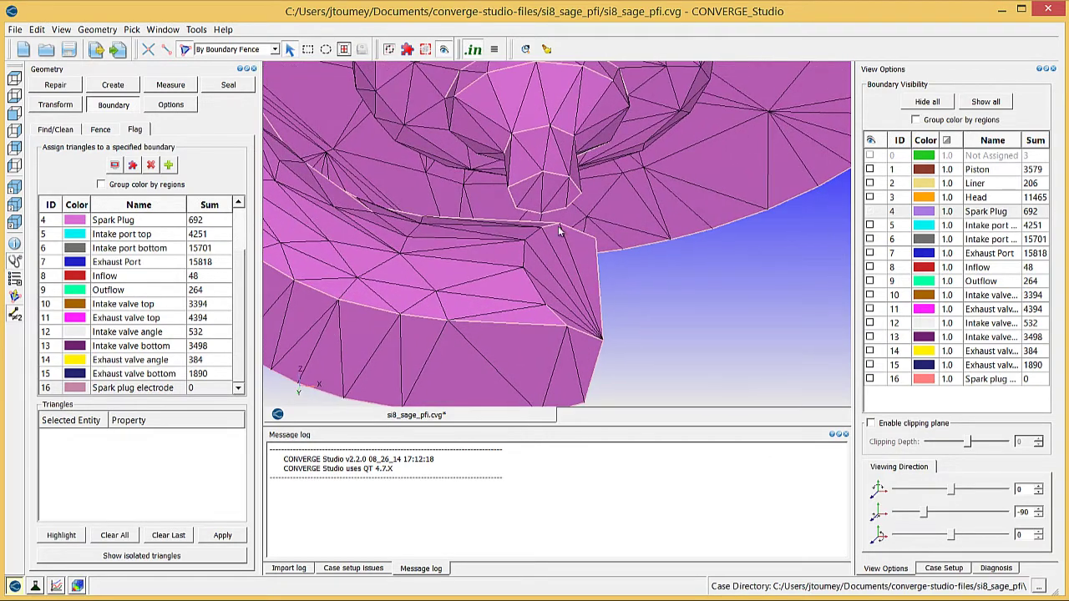
pyautogui.click(547, 199)
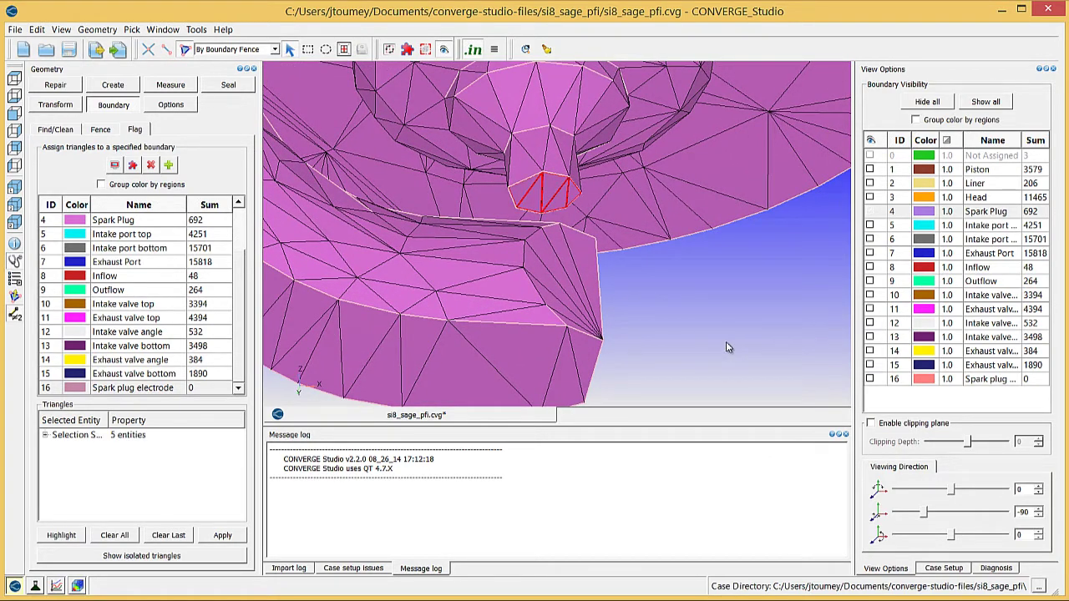
pyautogui.click(138, 388)
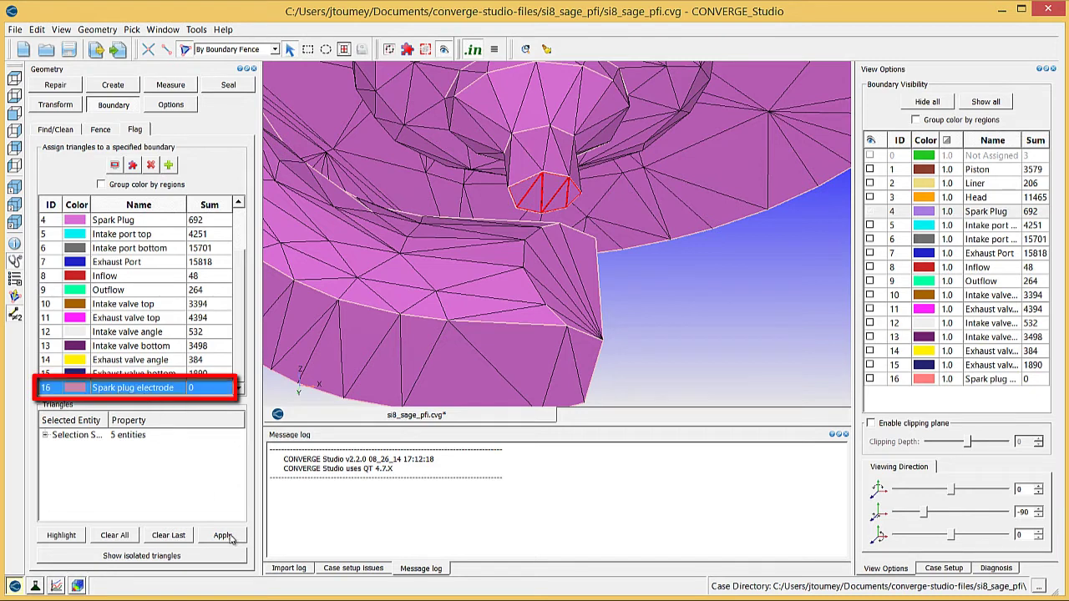
pyautogui.click(224, 536)
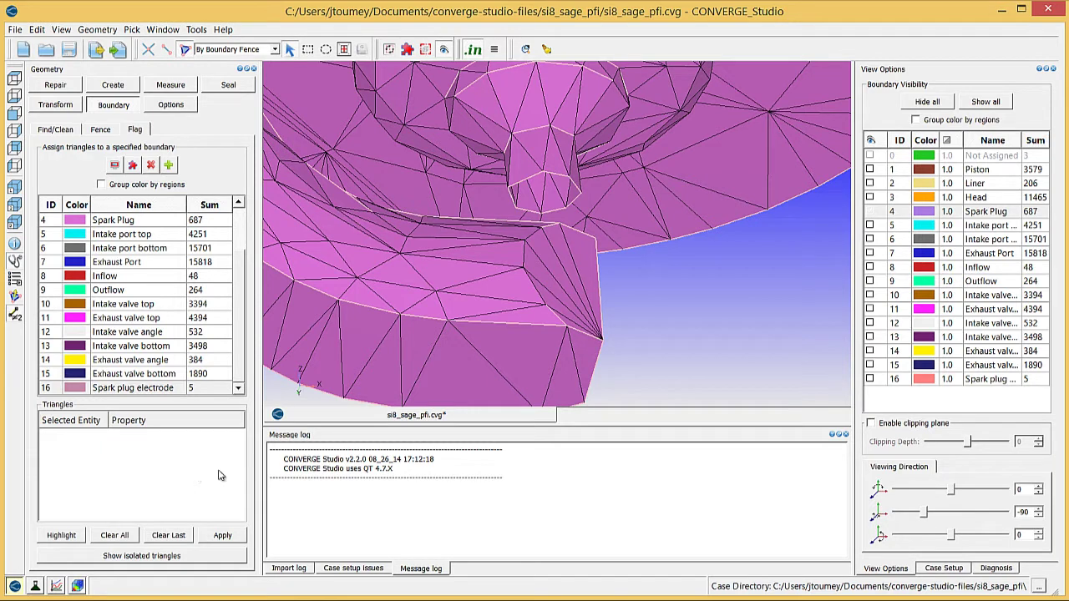
pyautogui.click(871, 380)
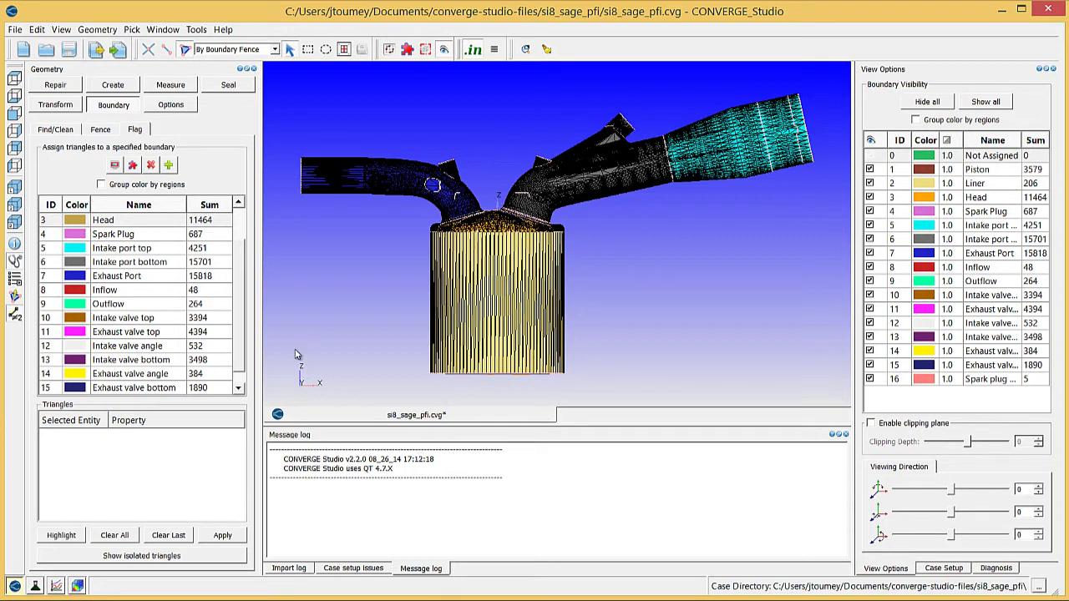
# Check the Not Assigned entry in the boundary list and reconstruct the fences from the existing boundaries
pyautogui.moveTo(242, 332); pyautogui.dragTo(250, 292)
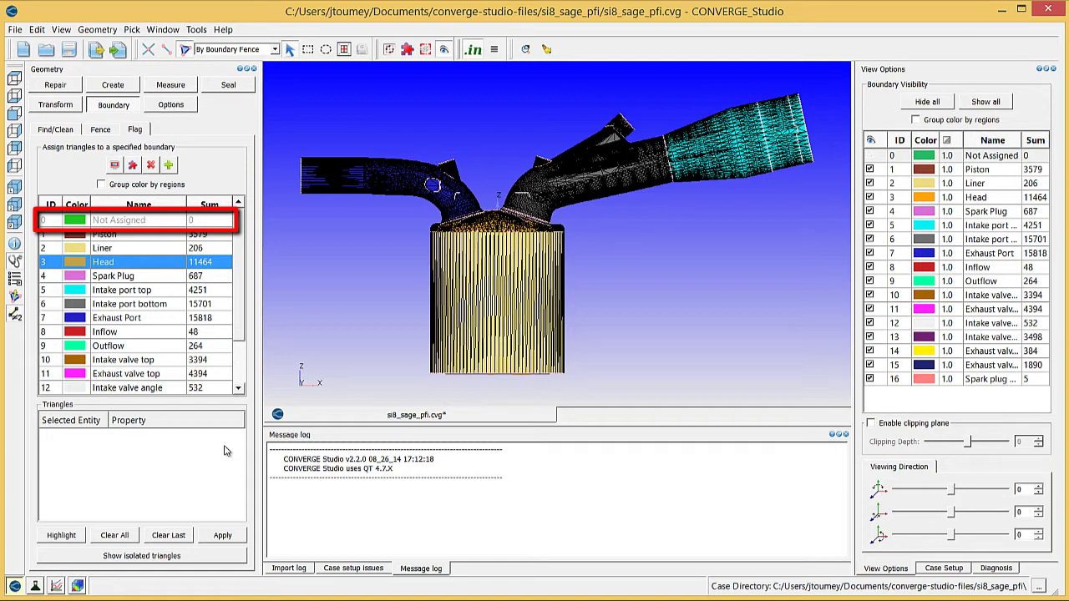
pyautogui.click(92, 129)
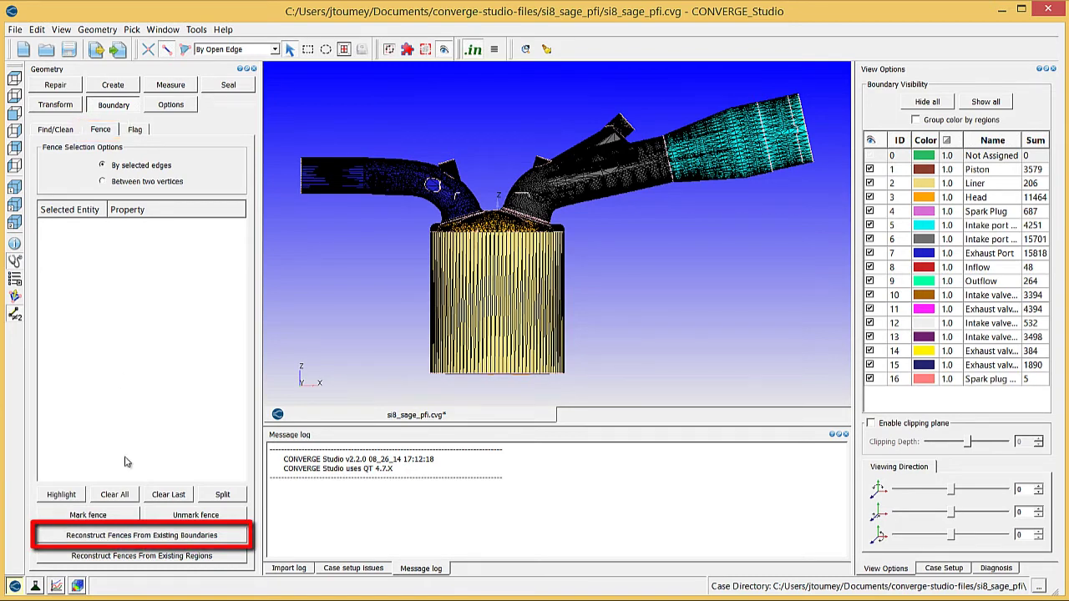
pyautogui.click(123, 537)
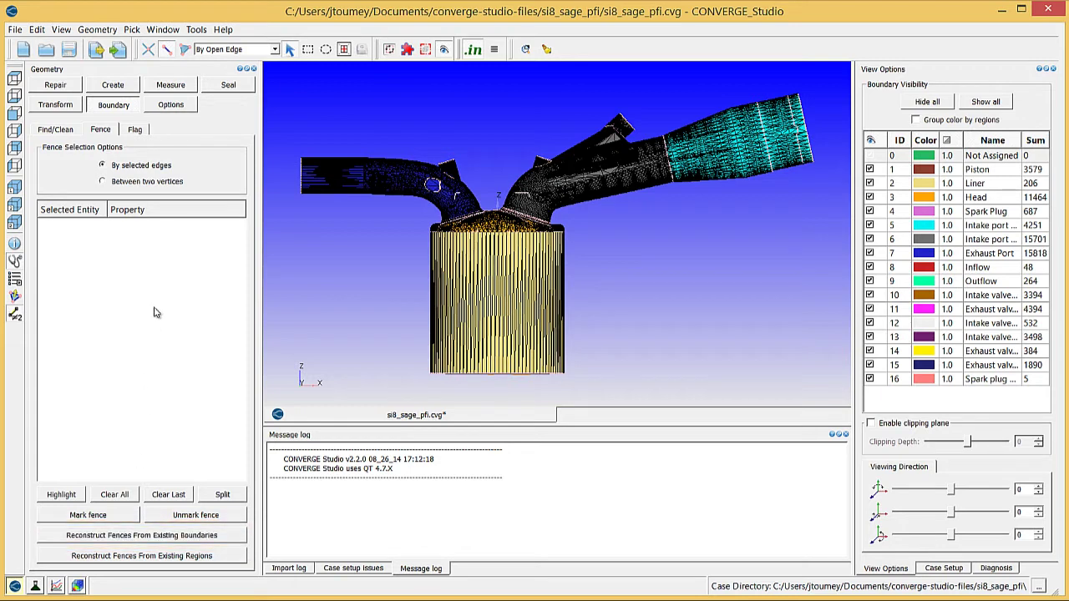